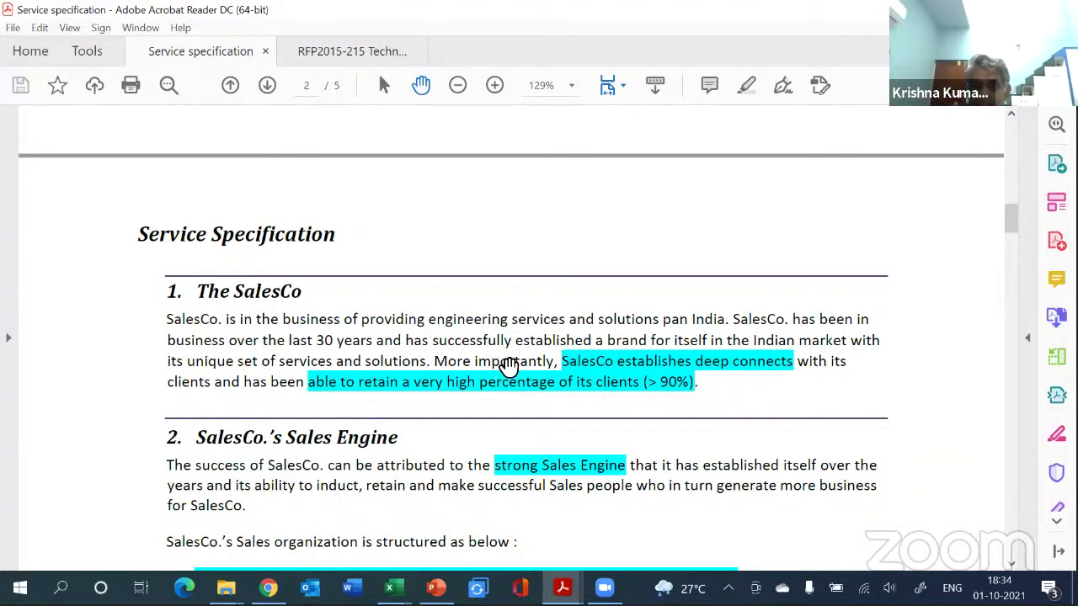
Read the service specification's sections on SalesCo, its Sales Engine, the sales organization chart and the region and age tables.
scroll(502, 366, down, 3)
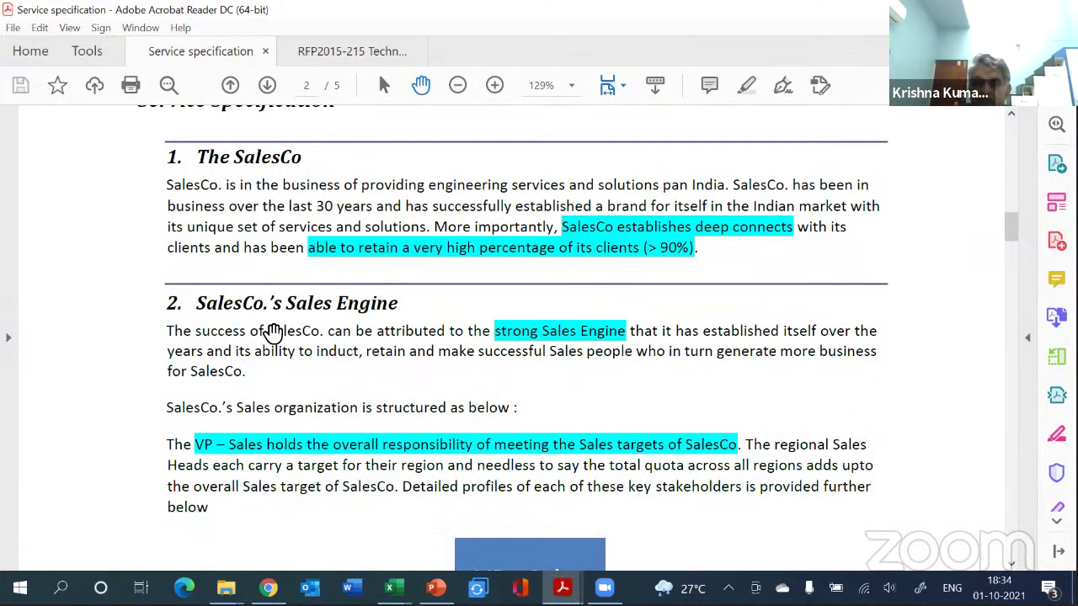
scroll(329, 299, down, 1)
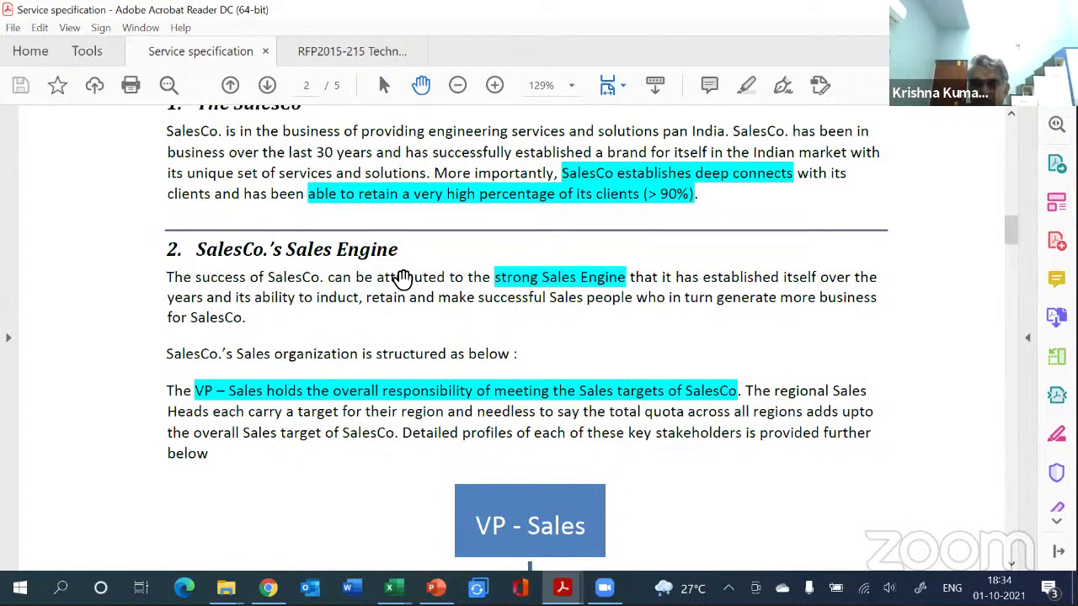
scroll(402, 278, down, 1)
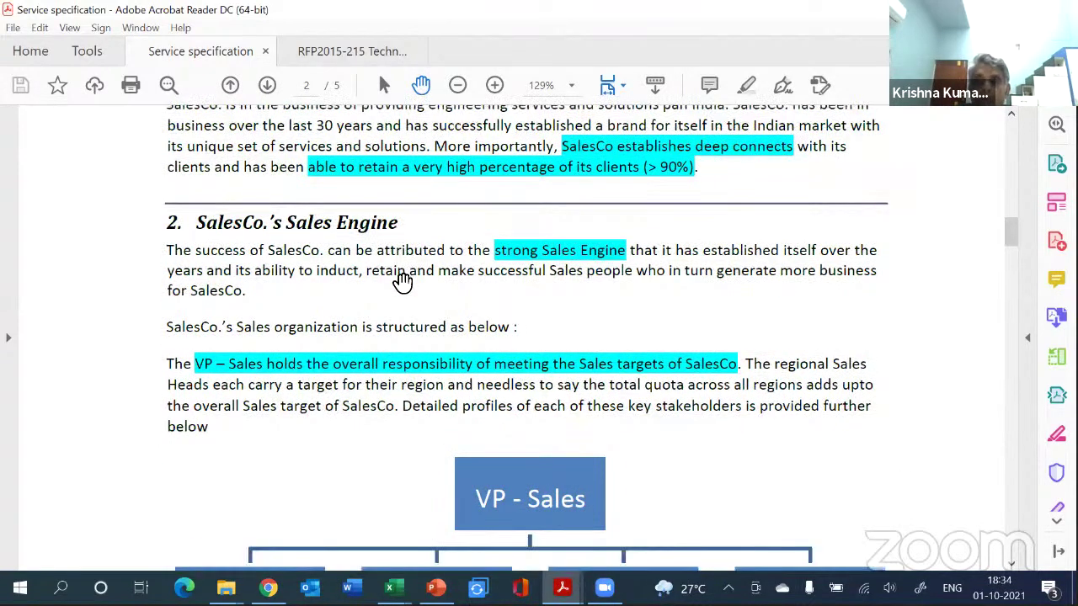
scroll(402, 279, down, 1)
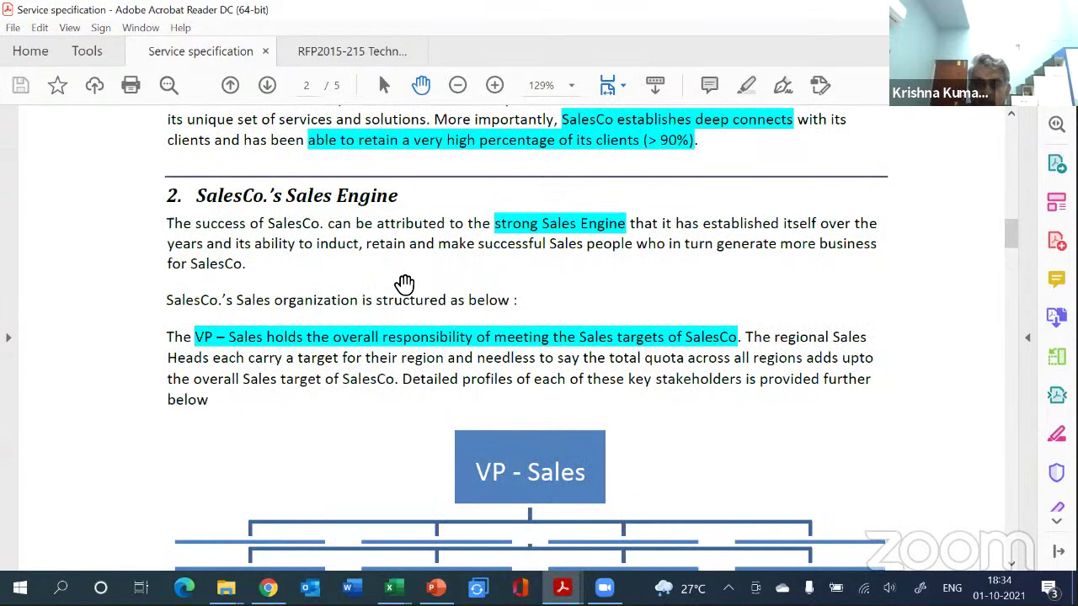
scroll(404, 284, down, 10)
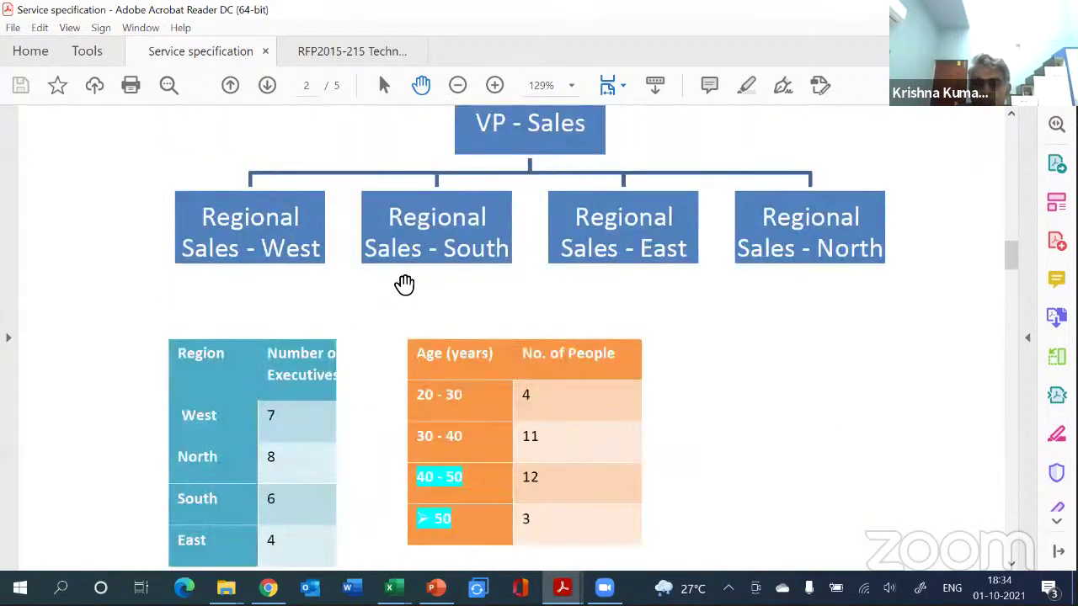
scroll(404, 284, down, 5)
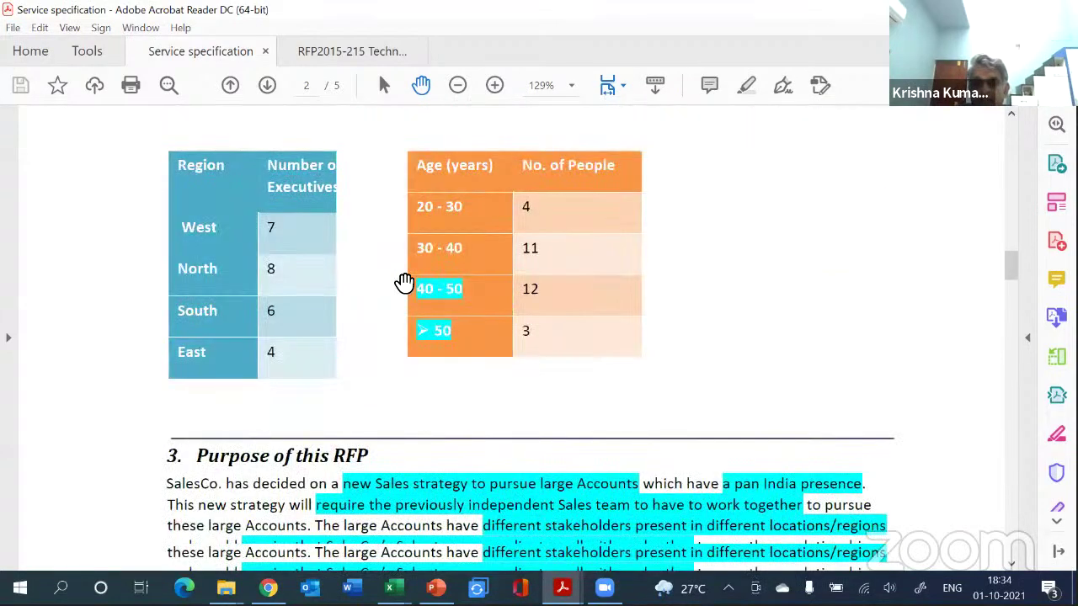
Review the highlighted RFP purpose, evaluation criteria, proposal instructions and stakeholder statements through the specification's last page.
scroll(404, 284, down, 15)
scroll(405, 282, down, 4)
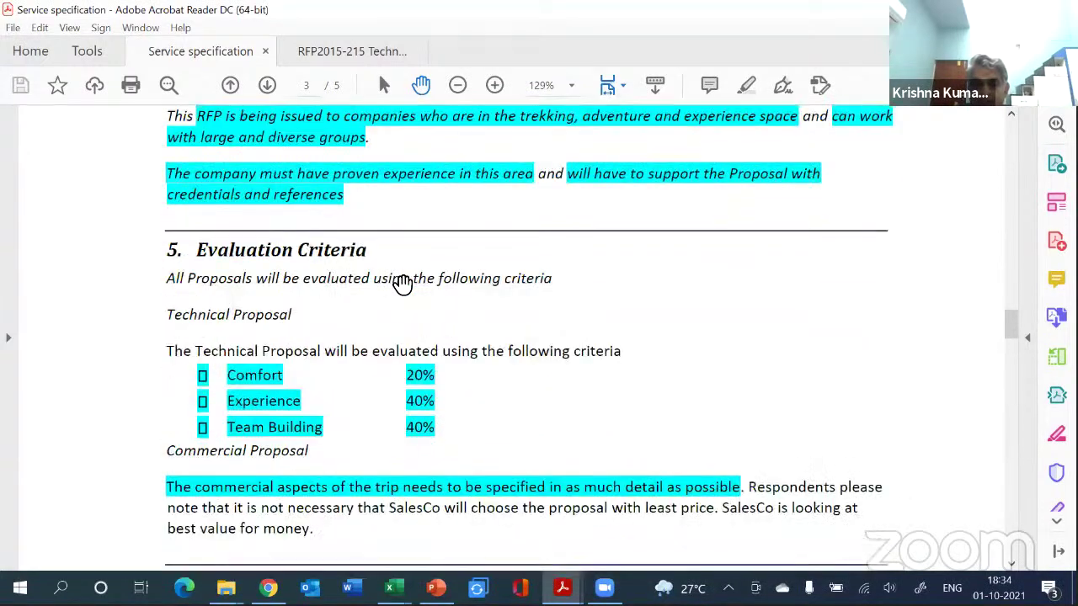
scroll(401, 283, down, 5)
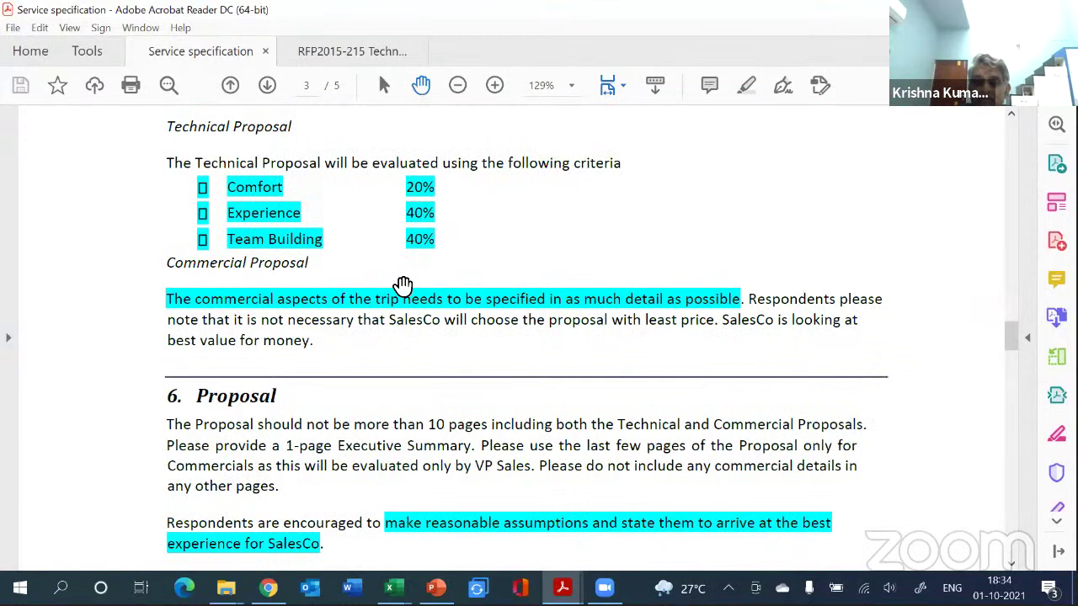
scroll(402, 284, down, 10)
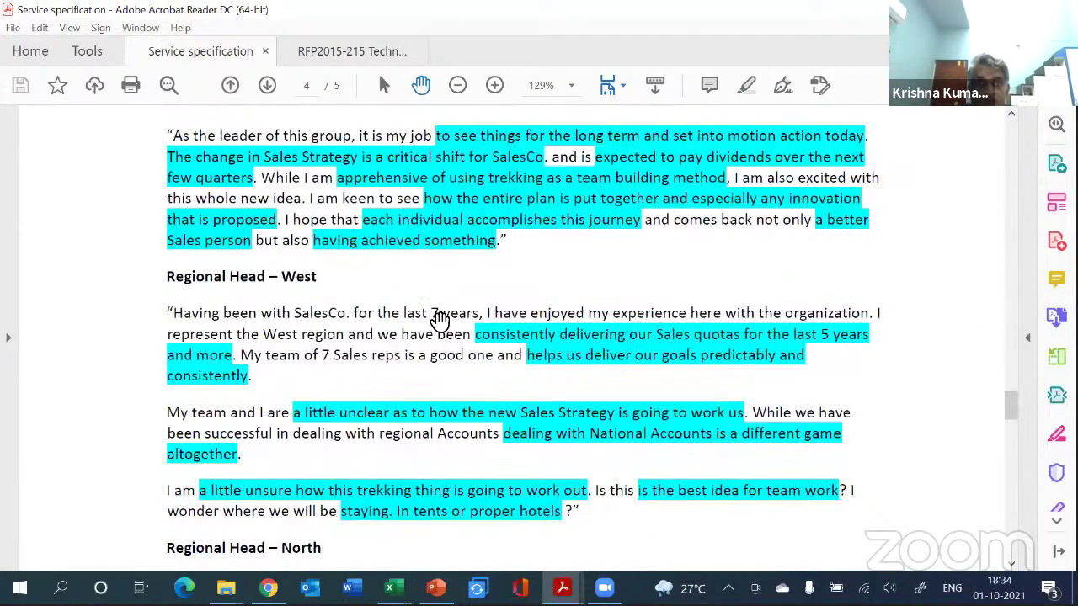
scroll(429, 320, down, 15)
scroll(459, 316, down, 6)
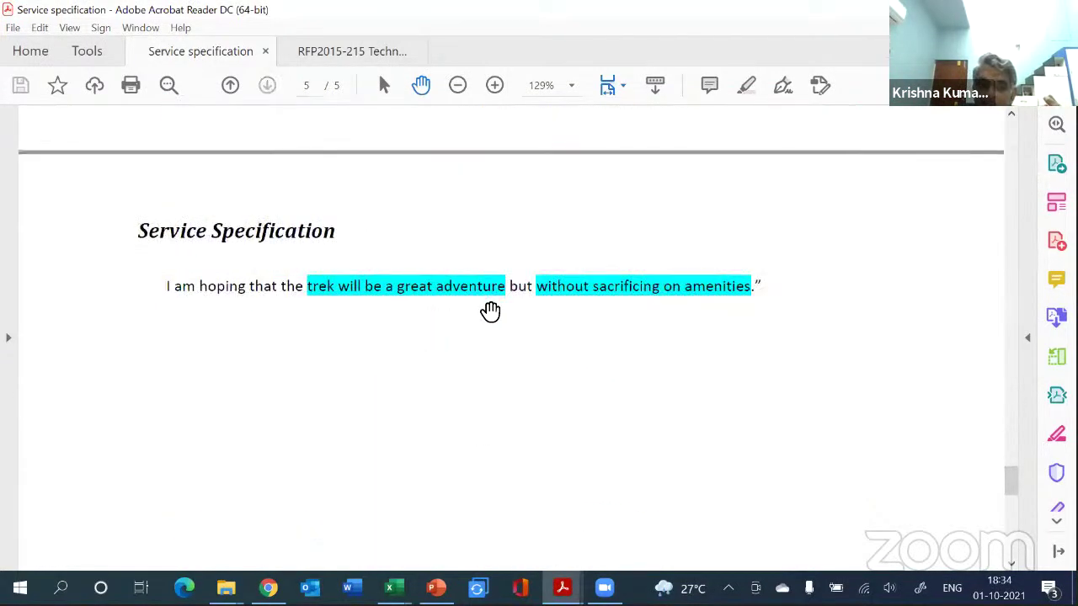
scroll(482, 465, down, 2)
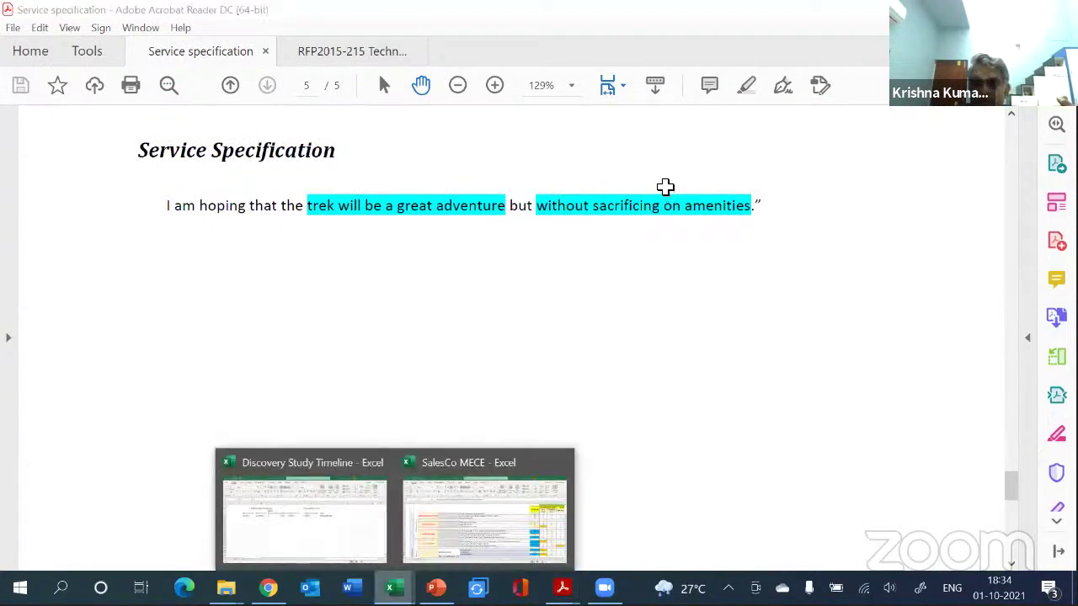
Switch to the SalesCo MECE workbook in Excel and select column F with the extracted requirement statements at 90% zoom.
key(alt+Tab)
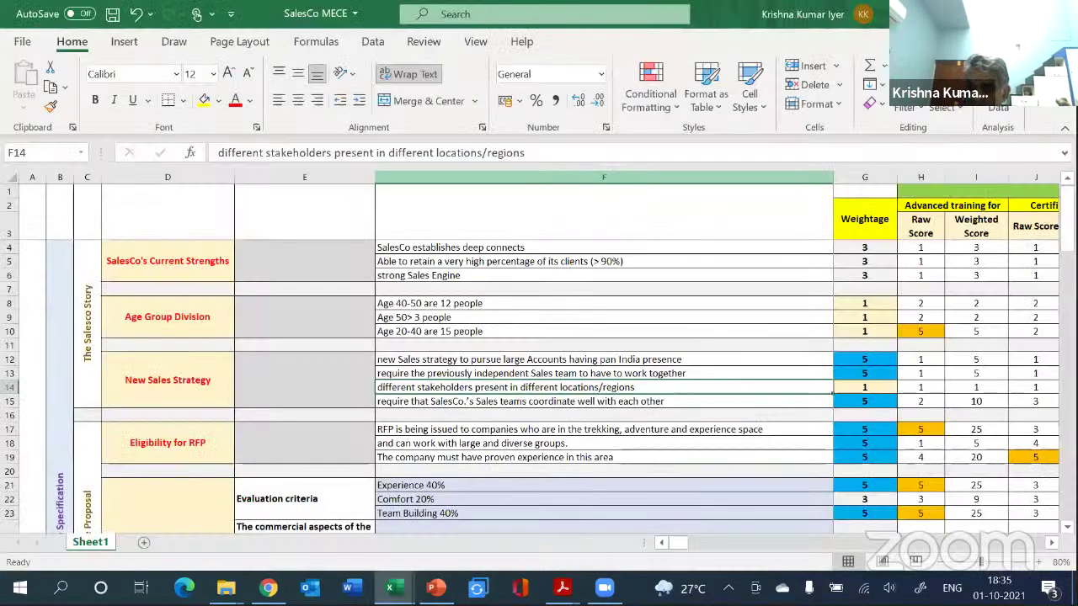
click(623, 177)
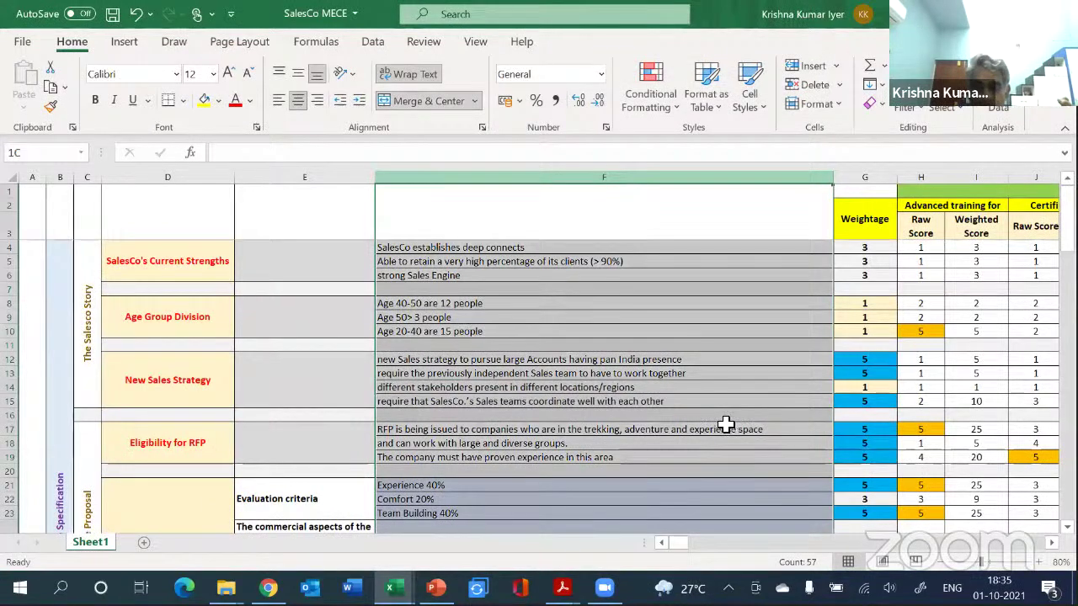
drag(722, 524, 726, 537)
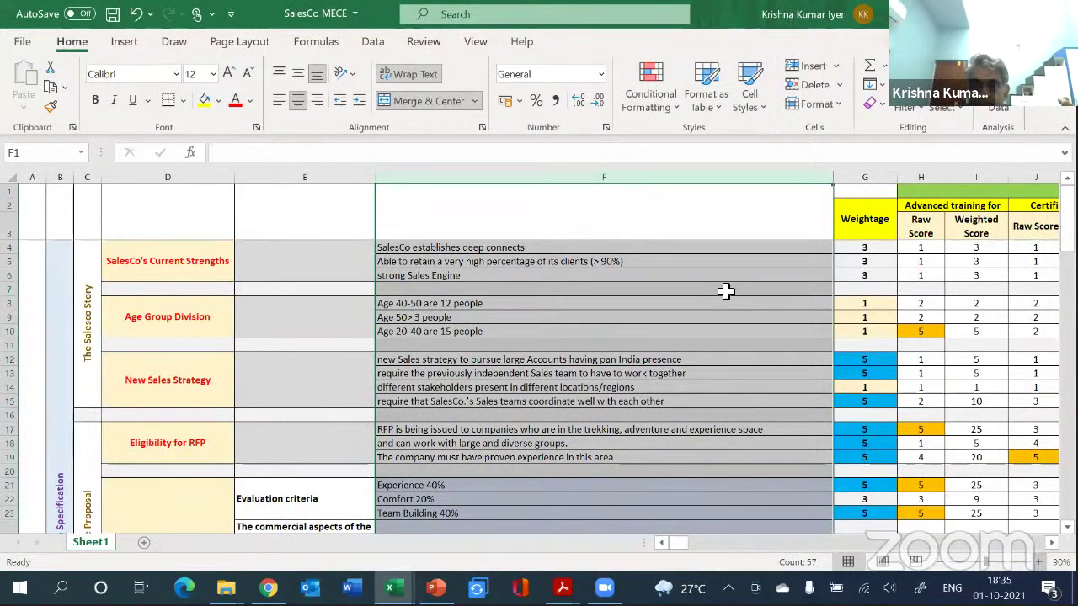
scroll(724, 292, up, 1)
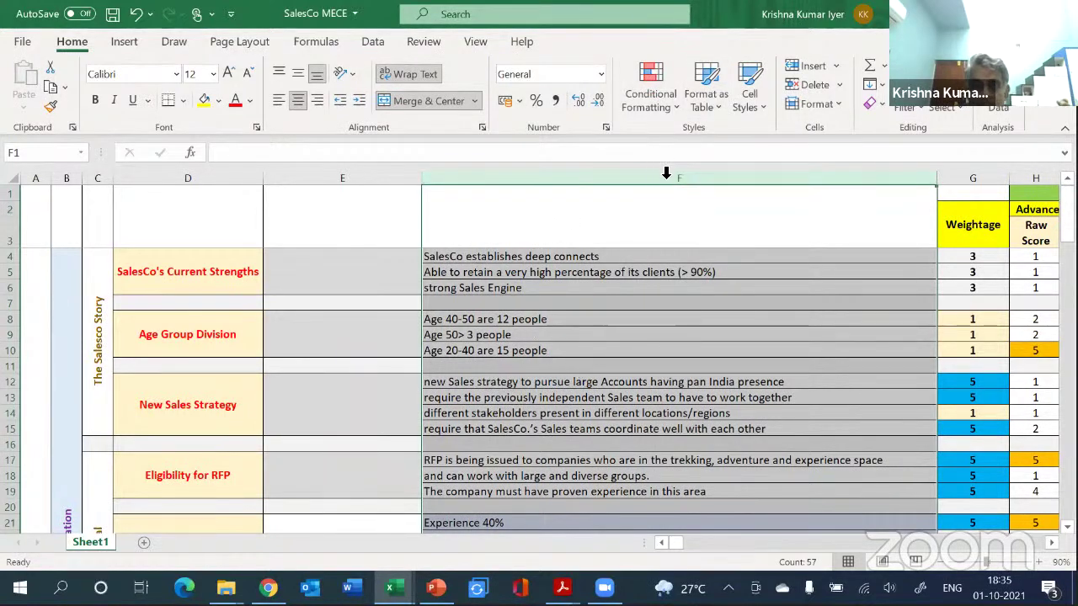
Reselect column F and review its statements from SalesCo's Current Strengths down to the VP Sales Vision rows.
key(Down)
key(Down)
key(Down)
key(Down)
key(Down)
key(Down)
key(Down)
key(Down)
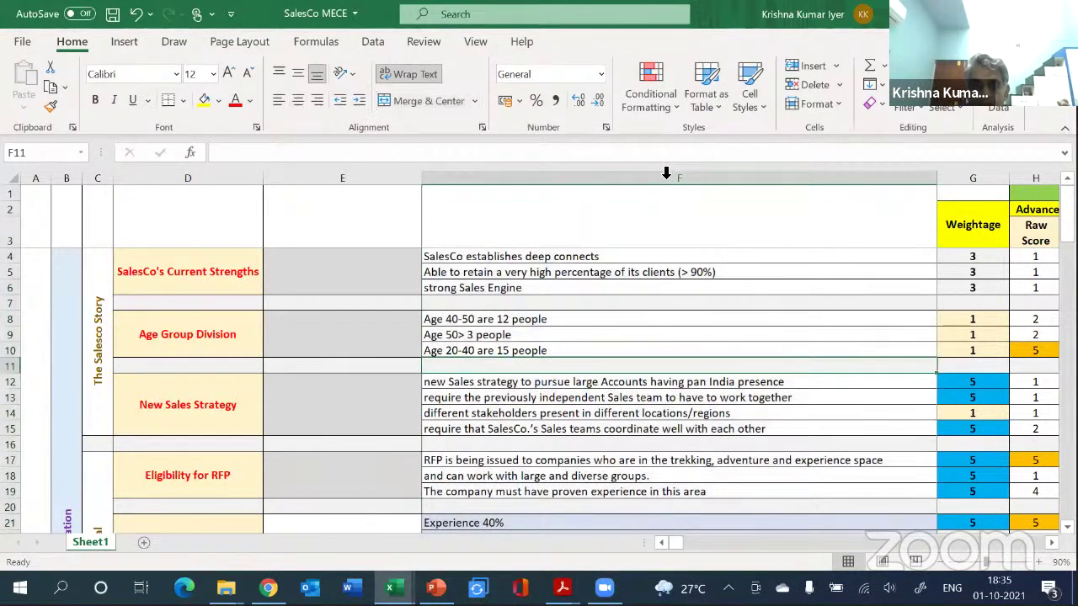
key(ctrl+space)
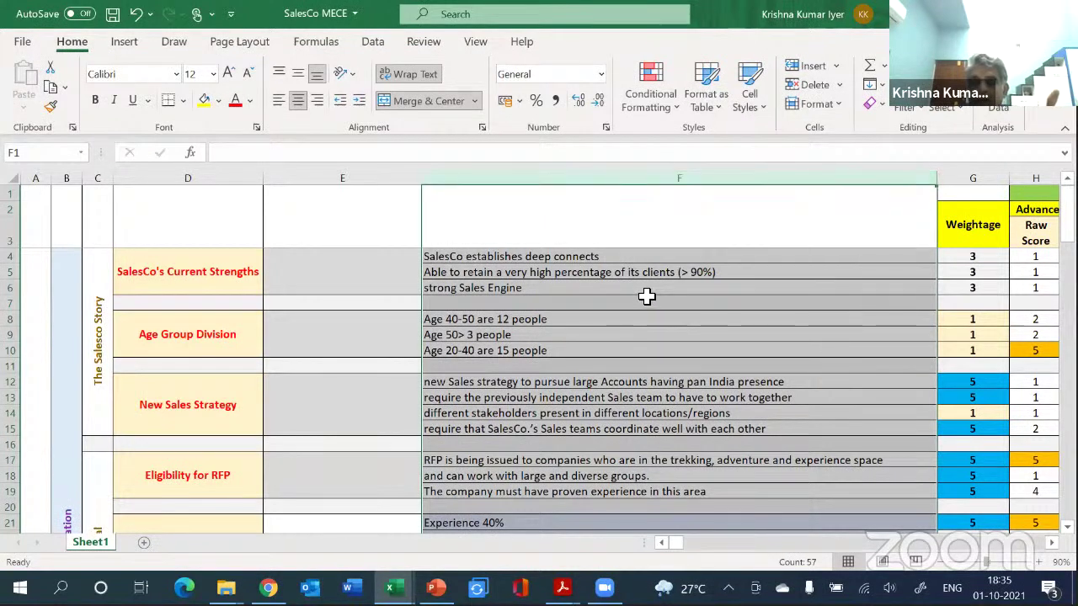
scroll(646, 296, down, 1)
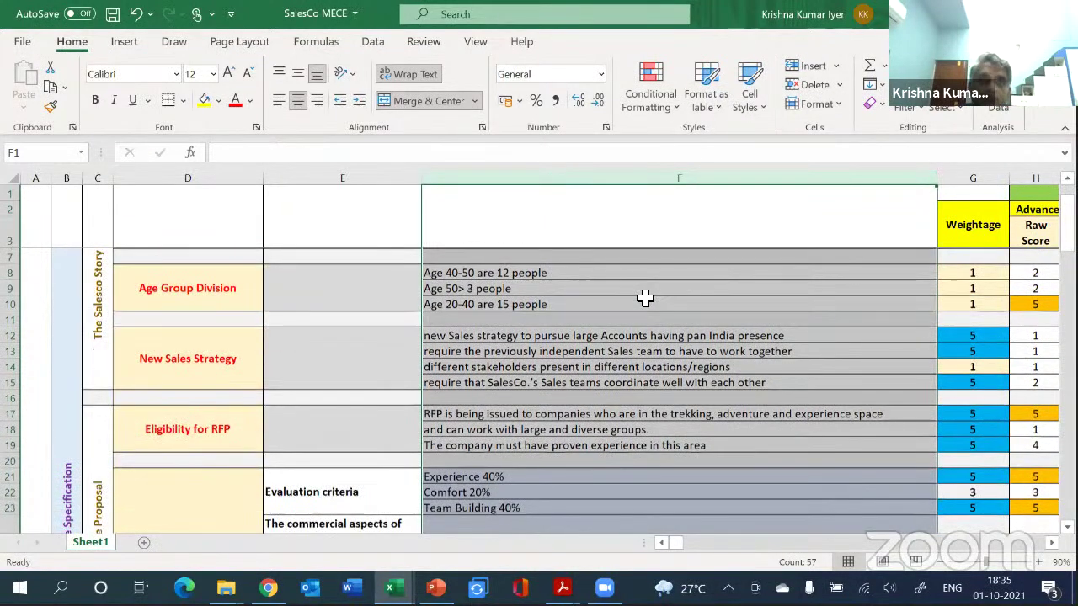
scroll(645, 297, down, 3)
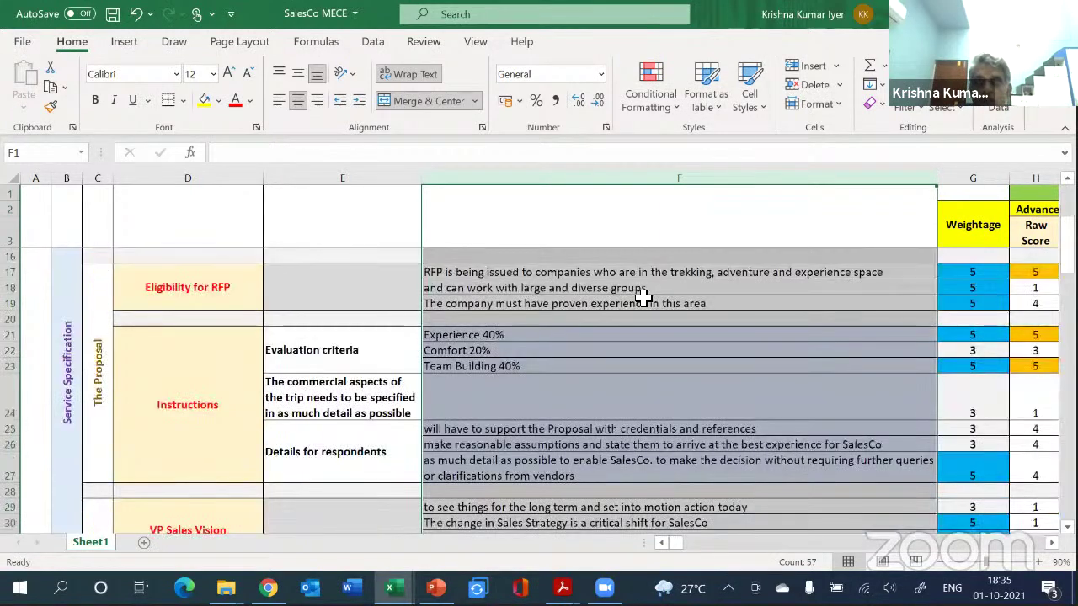
scroll(644, 298, up, 4)
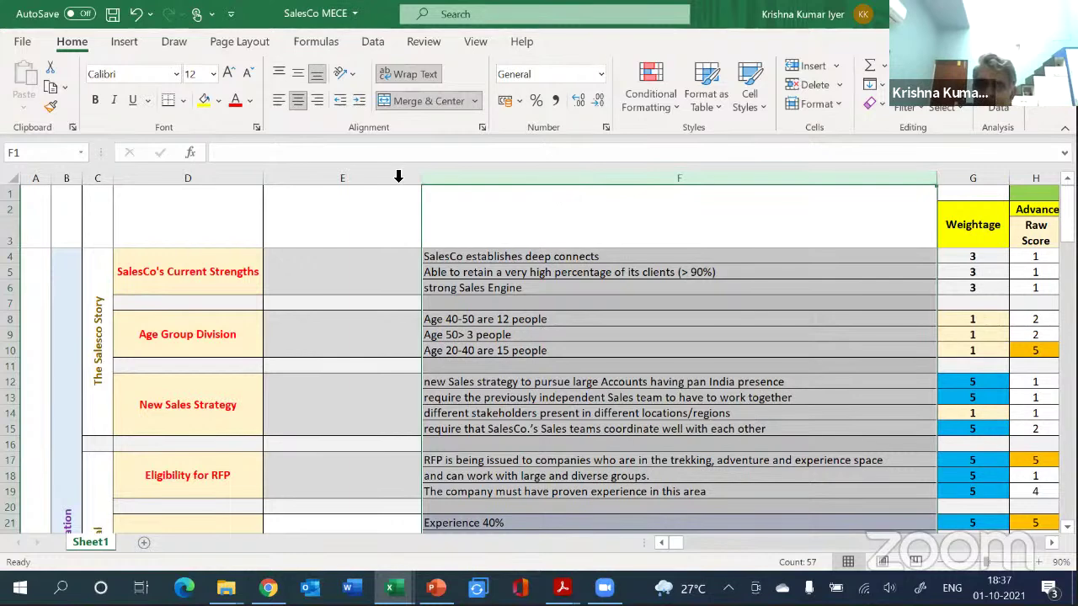
Examine grouping columns E and D, matching the New Sales Strategy statements in column F to their category cell D12.
drag(395, 176, 232, 176)
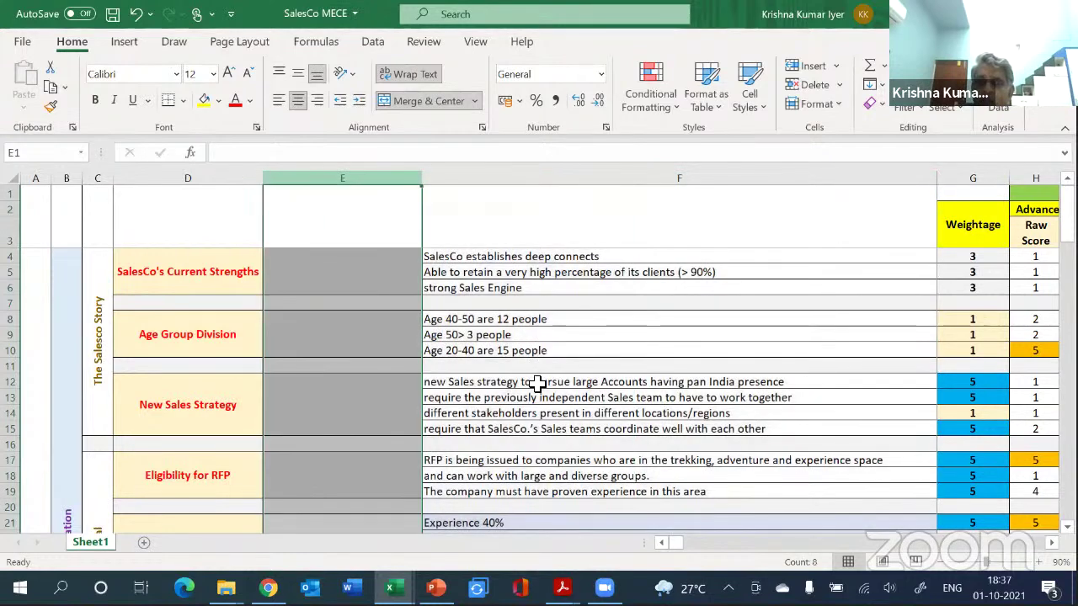
click(547, 437)
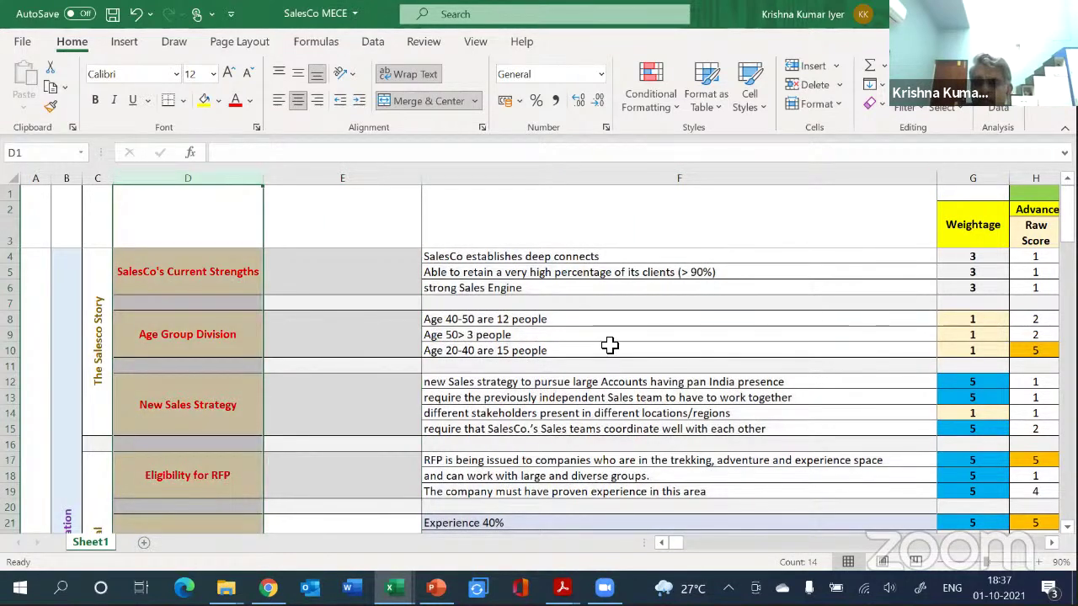
key(shift+Down)
key(shift+Down)
key(shift+Down)
key(shift+Down)
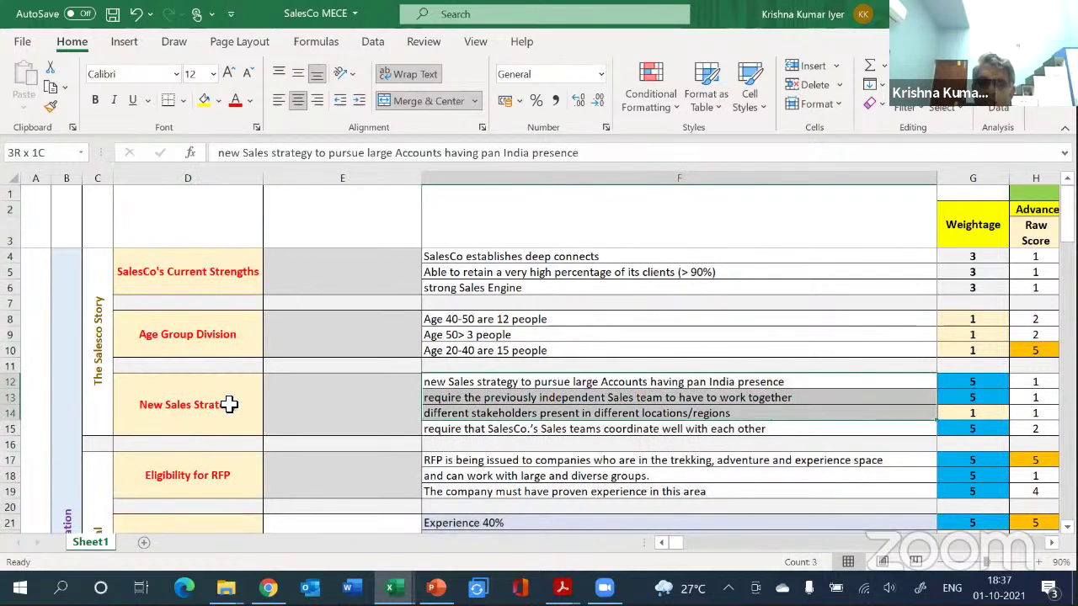
click(193, 396)
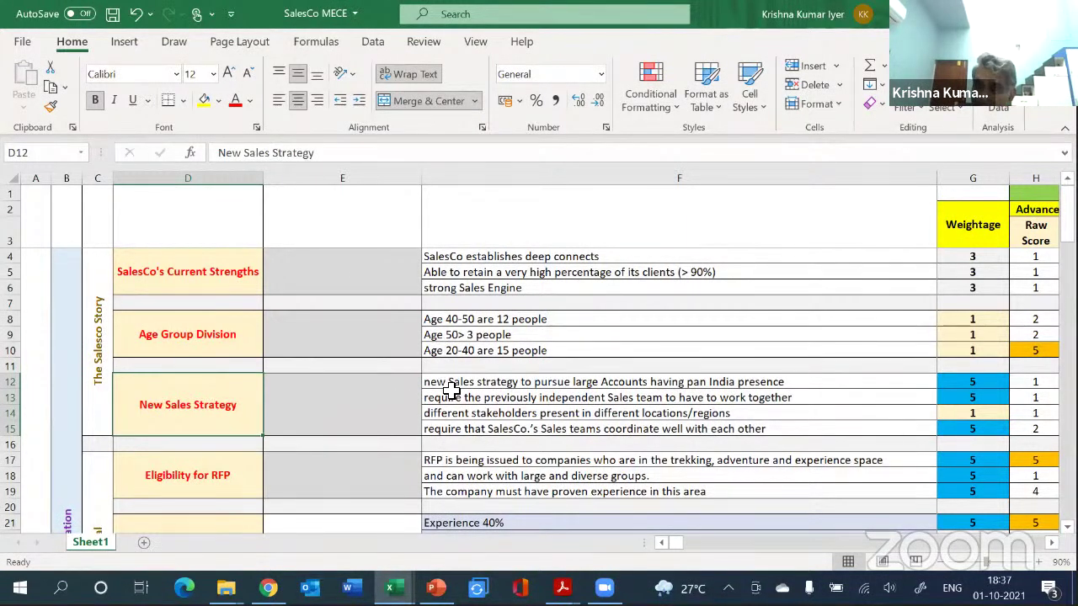
scroll(452, 391, down, 1)
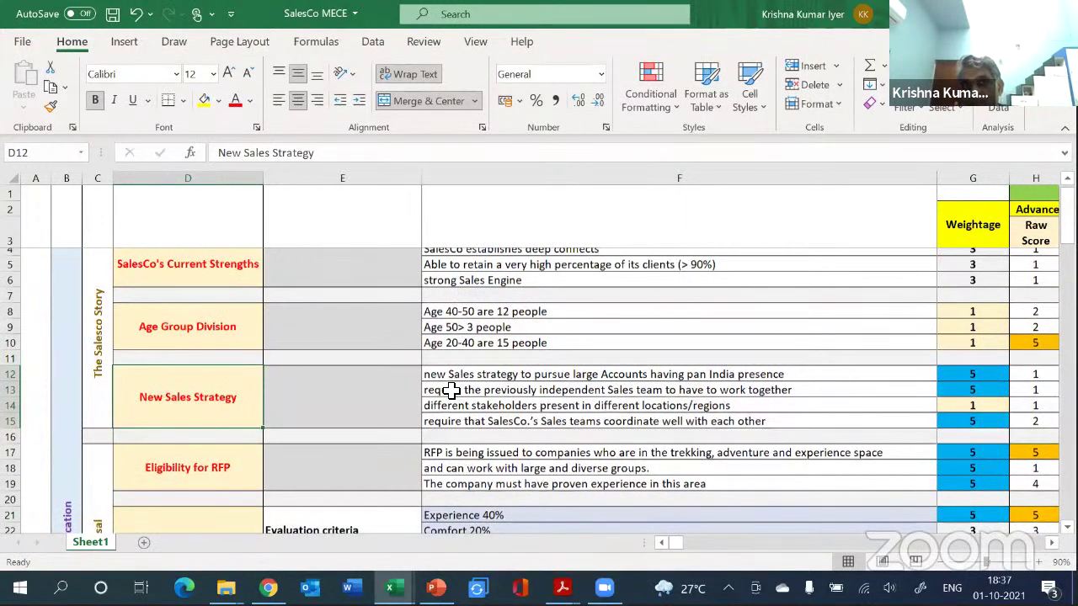
scroll(452, 390, down, 5)
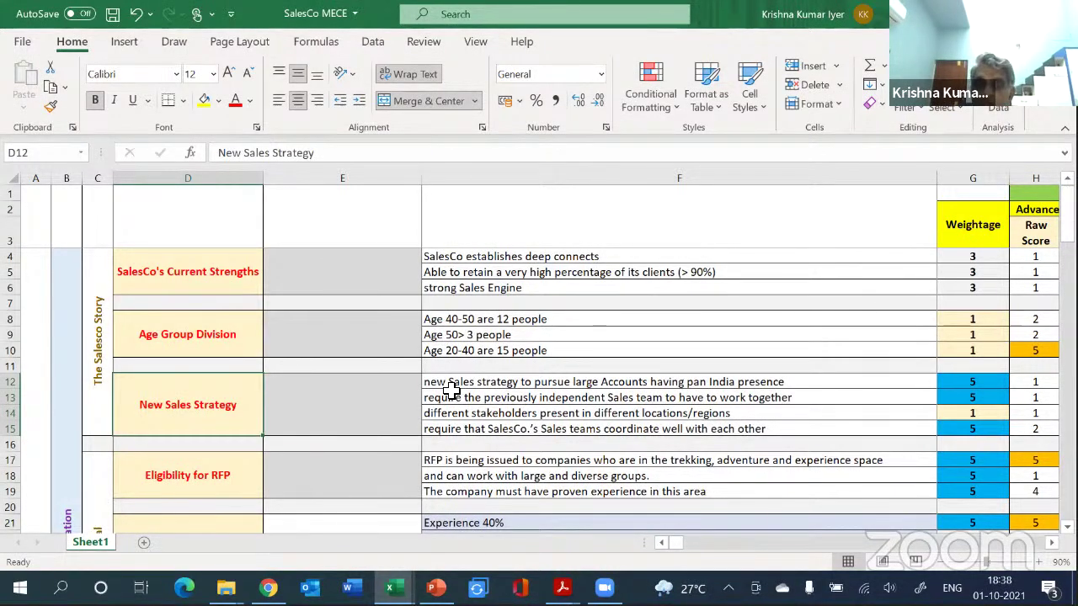
Compare the column F statements with the Weightage column, checking cell G12 and the Age Group Division weightages in G8:G10.
click(652, 184)
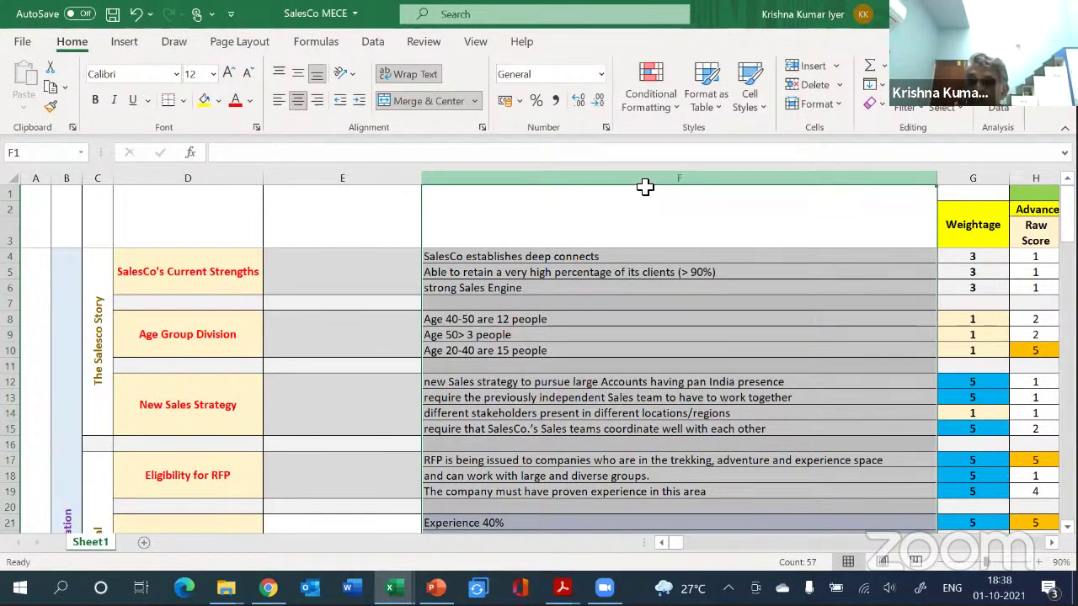
click(971, 181)
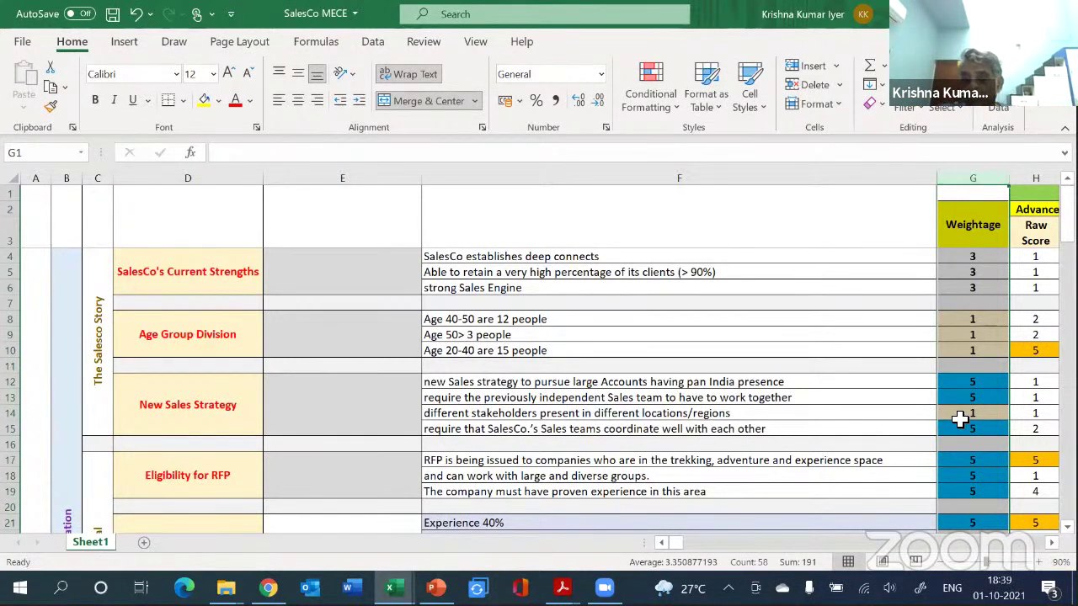
click(965, 386)
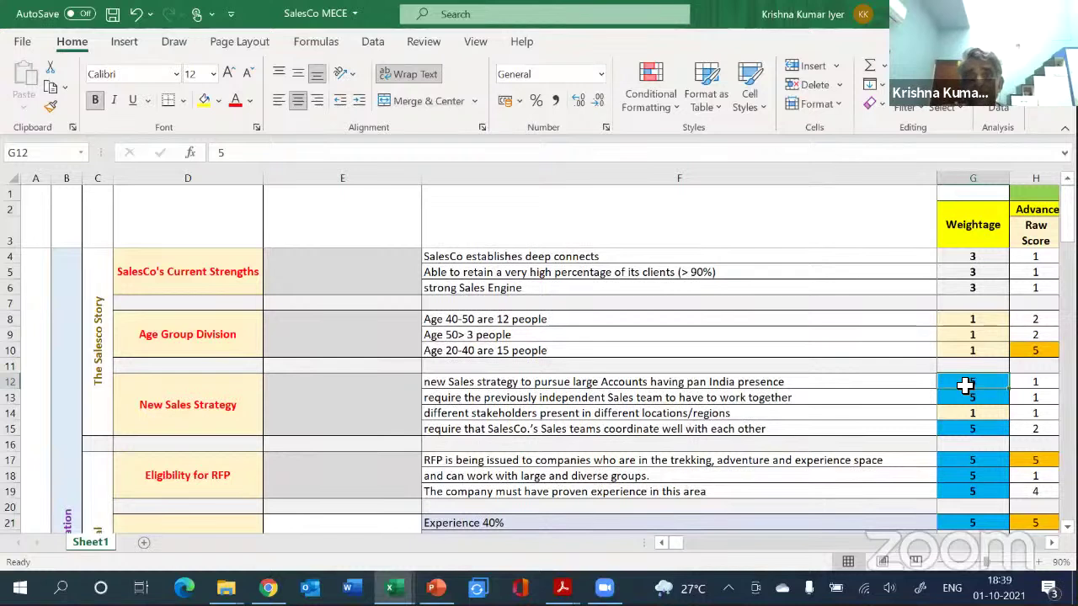
drag(972, 258, 978, 355)
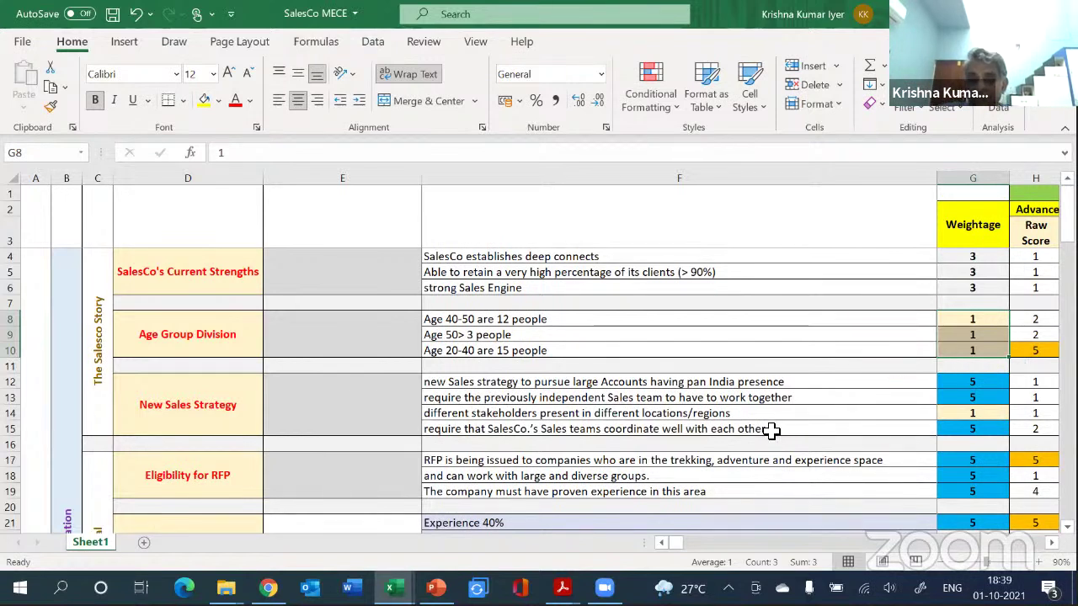
Examine the New Sales Strategy statements in F12:F15 against the Weightage column, leaving column G selected at 80% zoom.
click(983, 179)
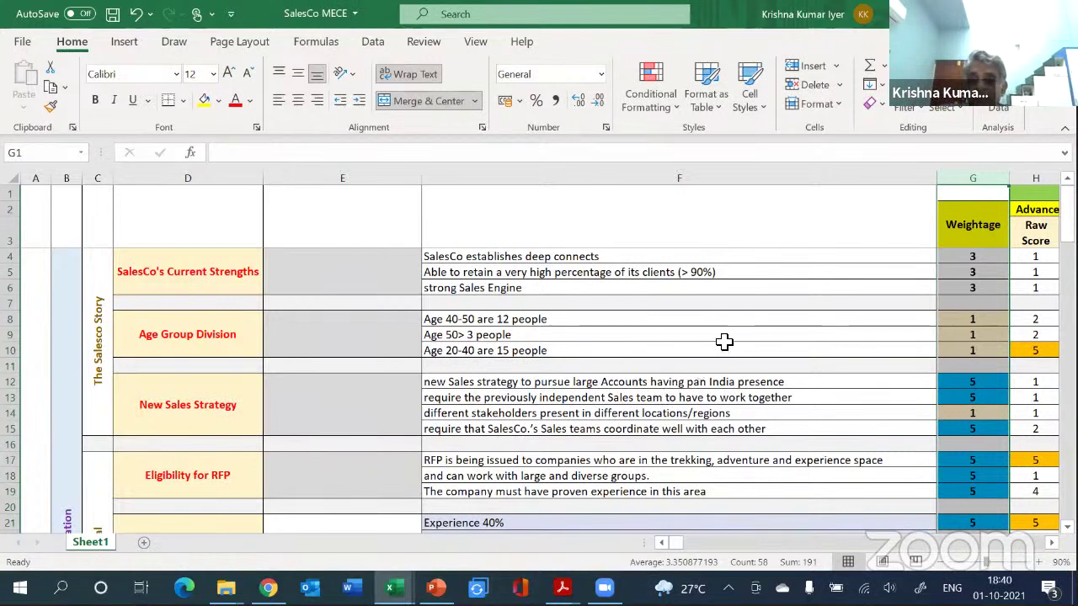
click(683, 182)
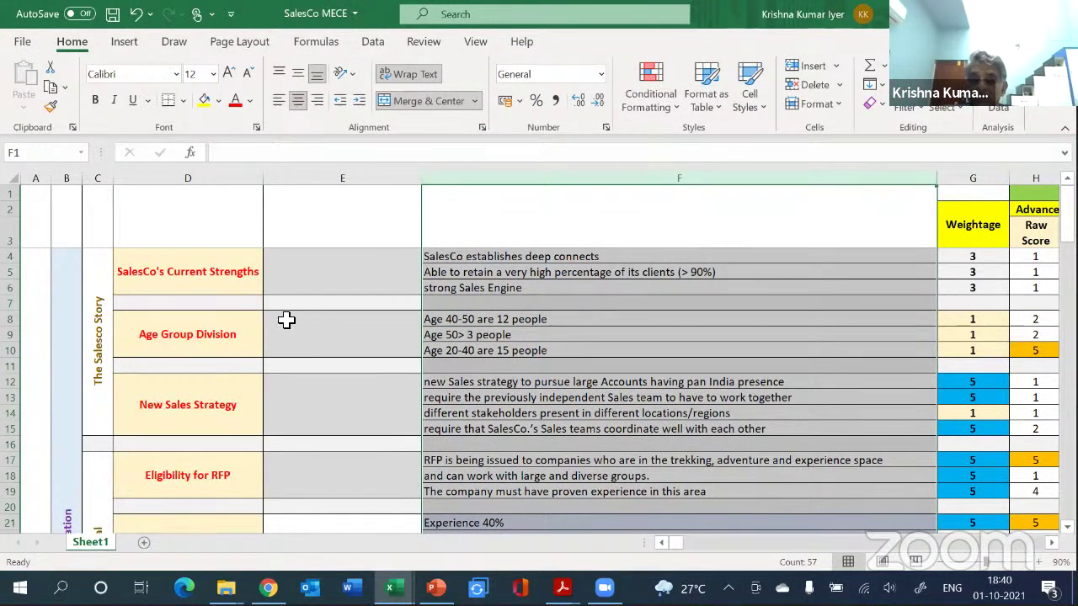
drag(495, 386, 491, 427)
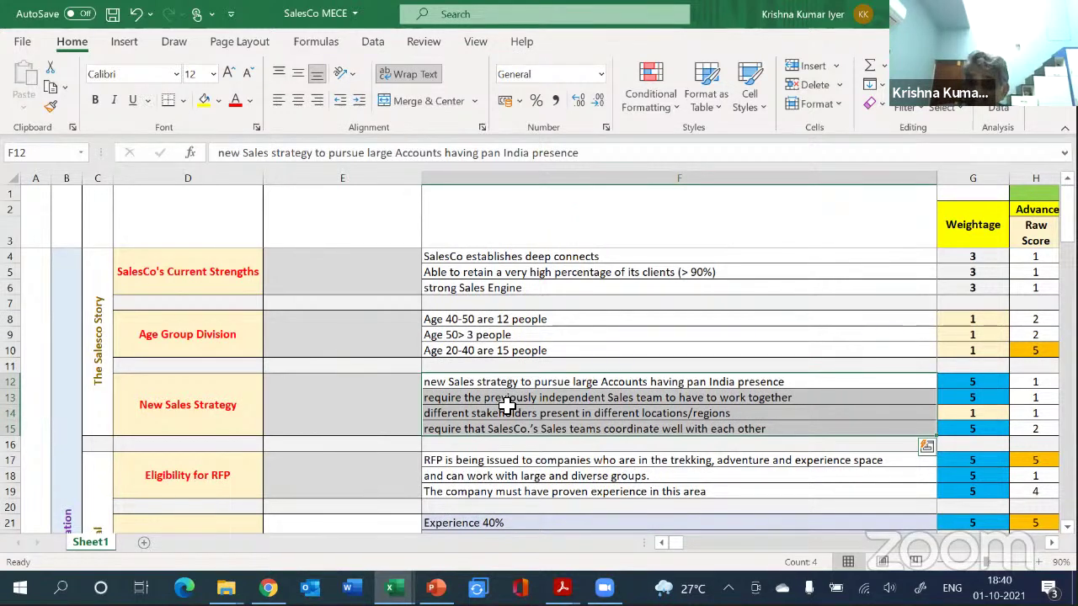
click(946, 180)
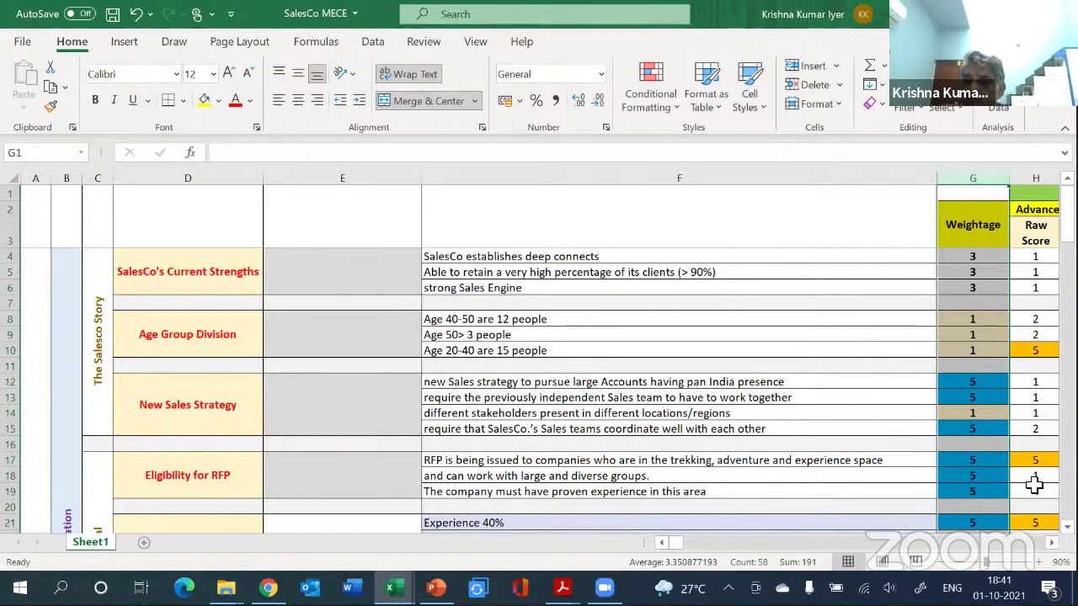
click(935, 562)
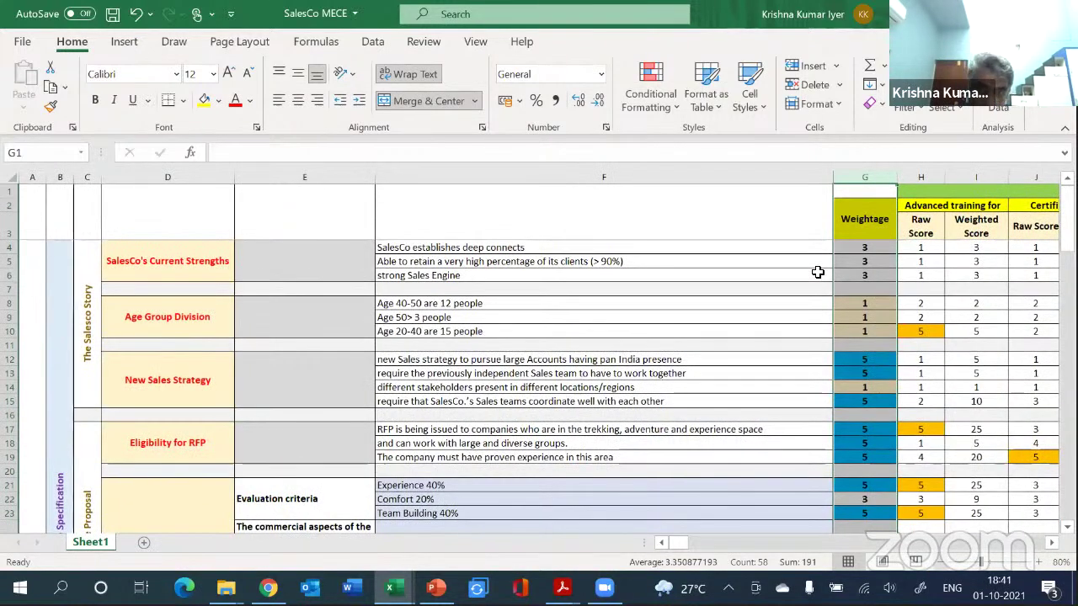
Examine the Features/Capabilities columns H:S at 50% zoom, from Advanced training through Offbeat Treks.
scroll(818, 272, down, 3)
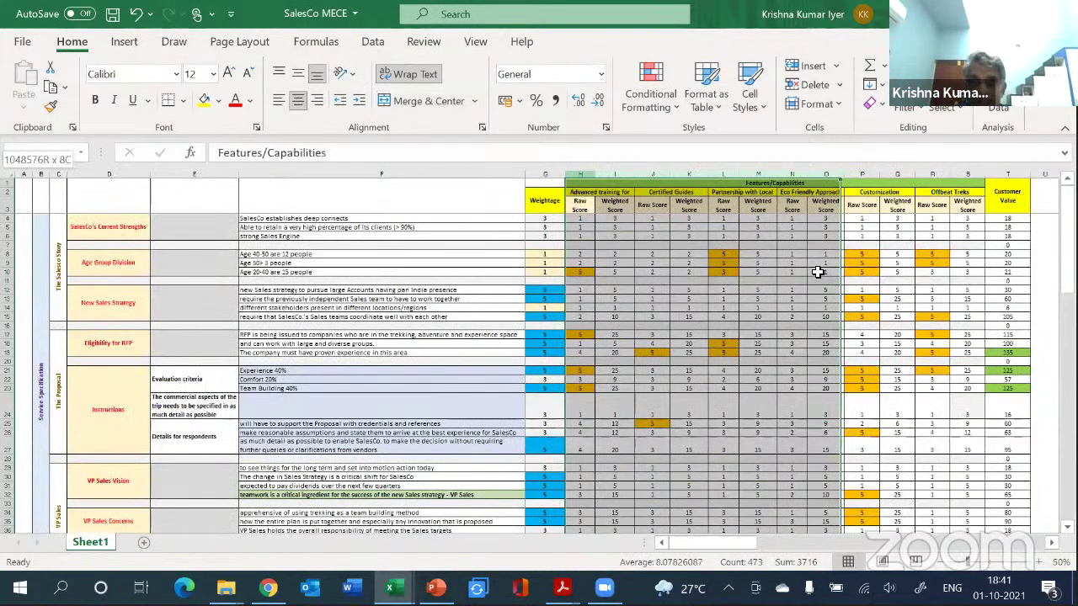
key(shift+Right)
key(shift+Right)
key(shift+Right)
key(shift+Right)
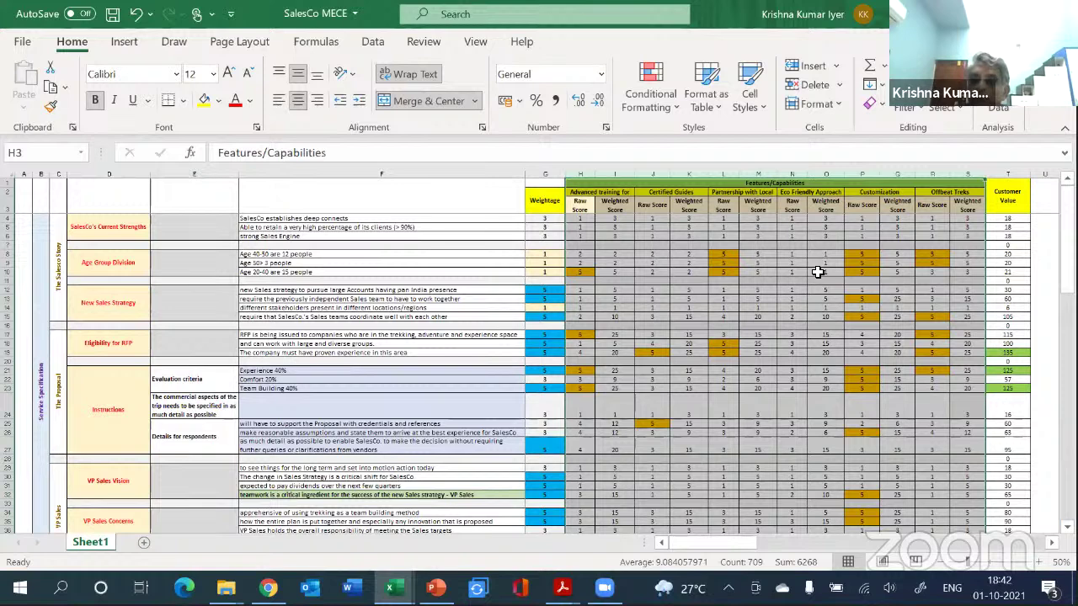
click(595, 175)
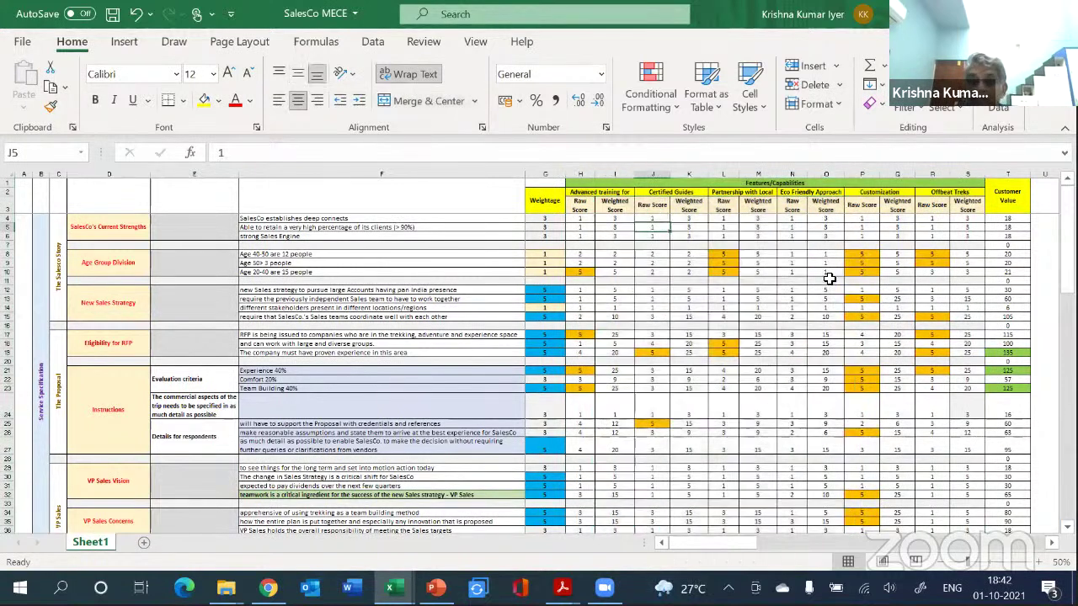
drag(580, 175, 967, 174)
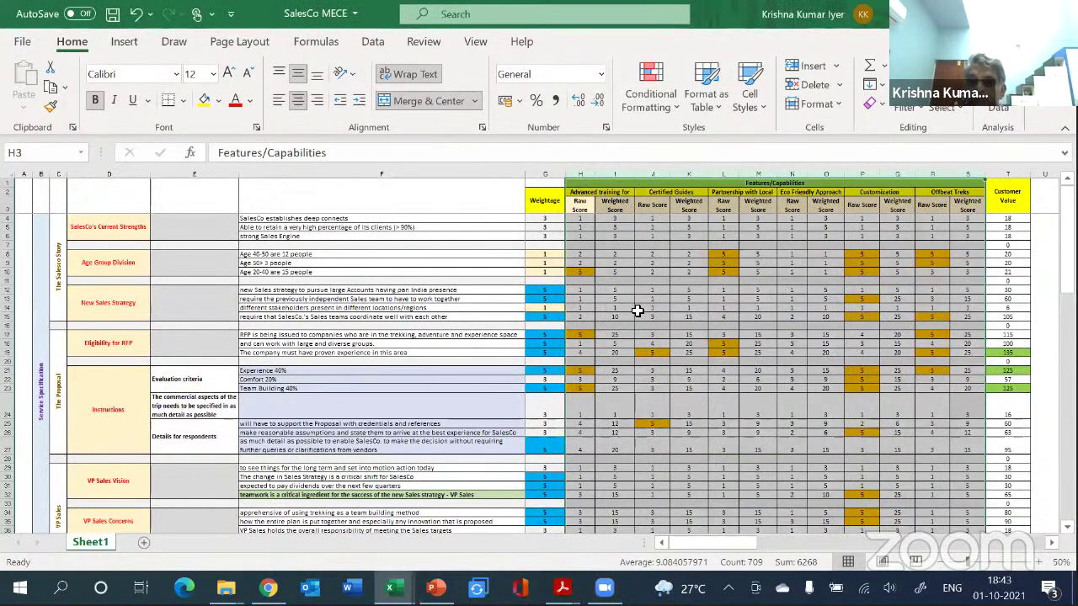
Examine the Advanced training score columns H:I, selecting the whole row of the VP Sales teamwork statement in F32.
drag(583, 178, 613, 177)
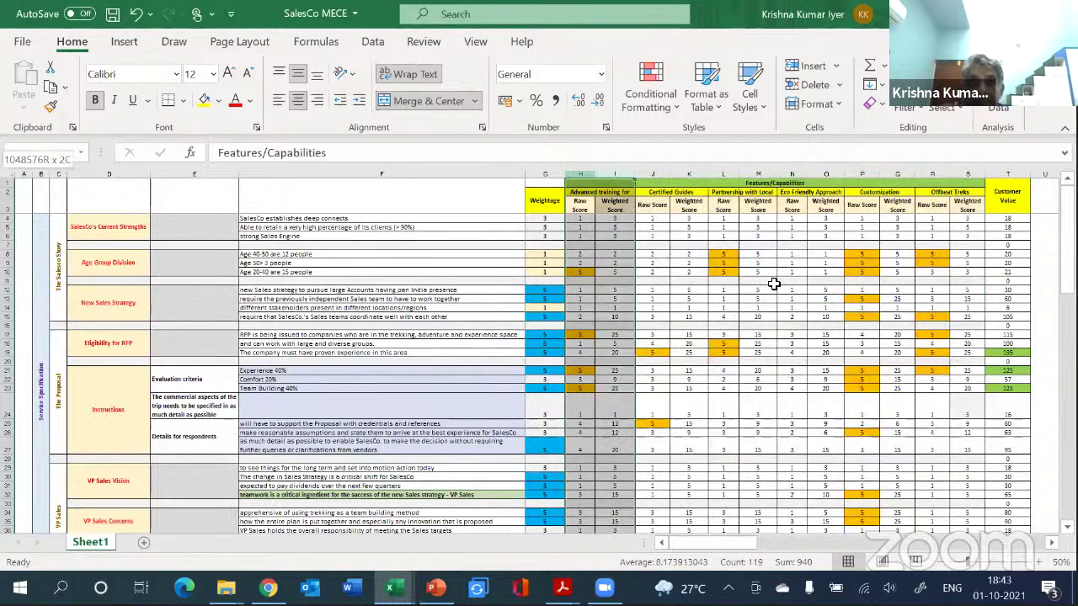
click(589, 175)
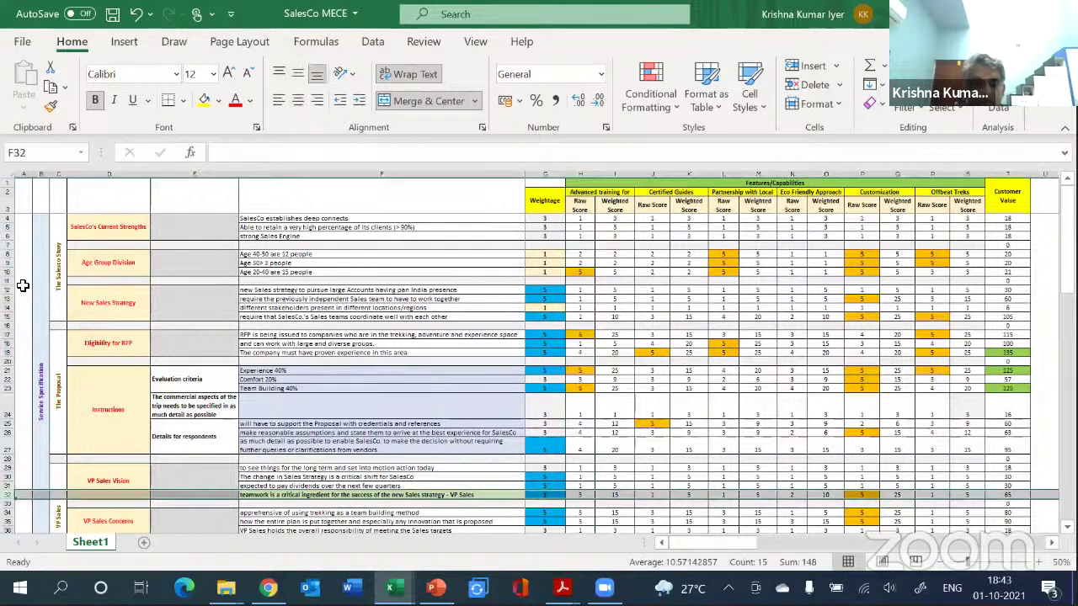
click(381, 494)
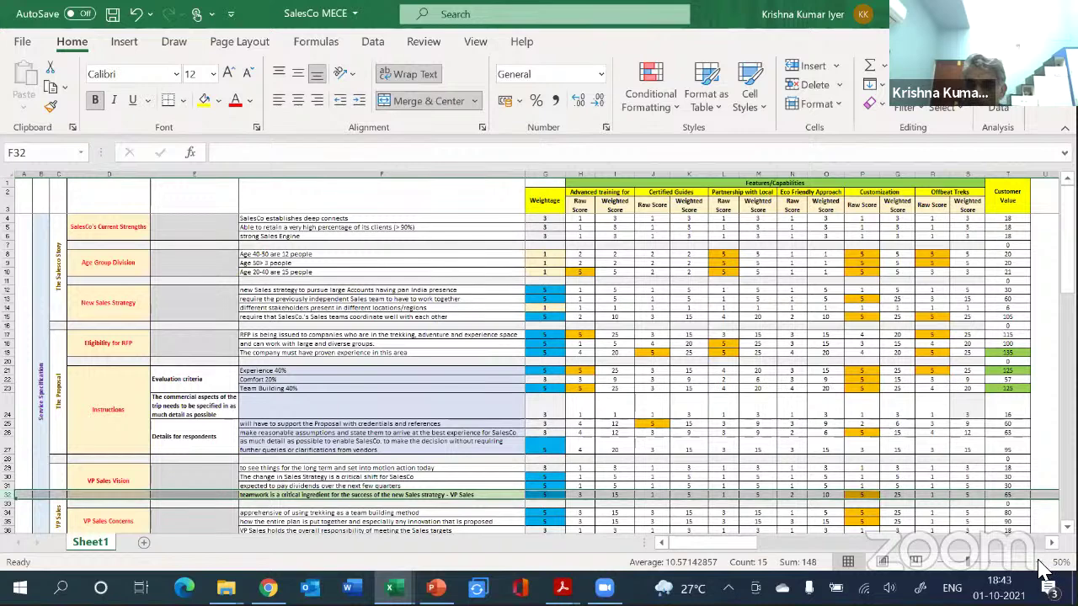
scroll(481, 392, down, 4)
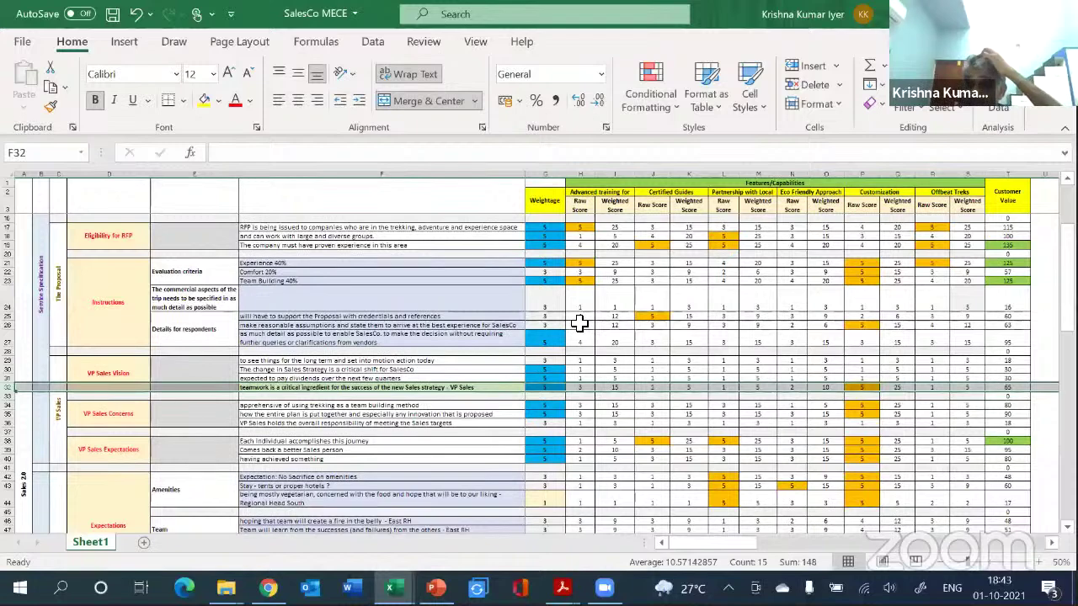
Select the Team Building 40% row under Evaluation criteria and examine its scores at 70% zoom.
scroll(665, 324, up, 1)
key(Up)
key(Up)
key(Up)
key(Up)
key(Up)
key(Up)
key(Up)
key(Up)
key(Up)
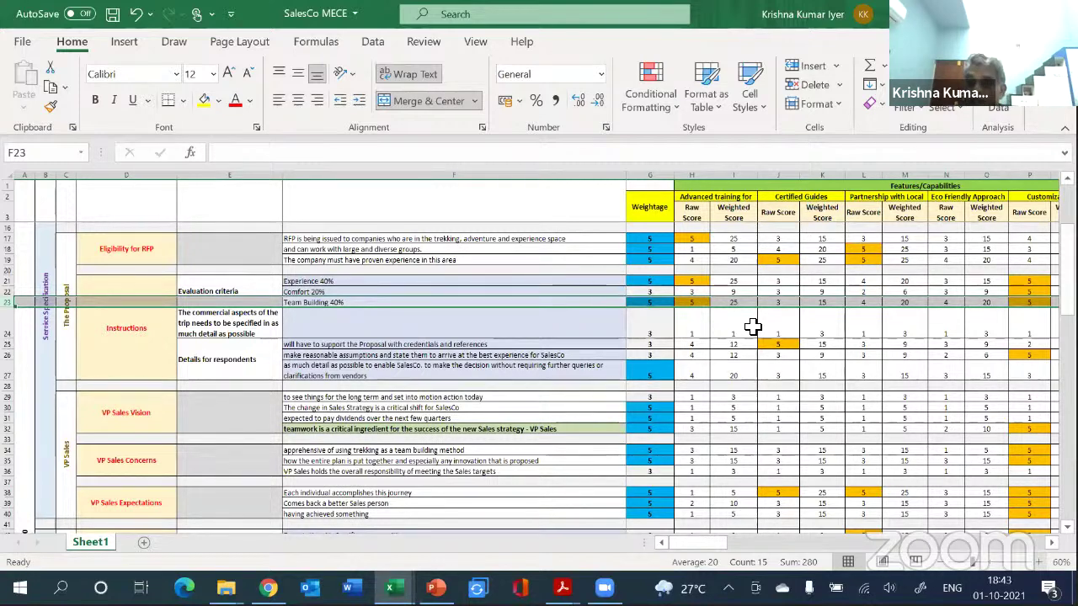
scroll(752, 326, up, 1)
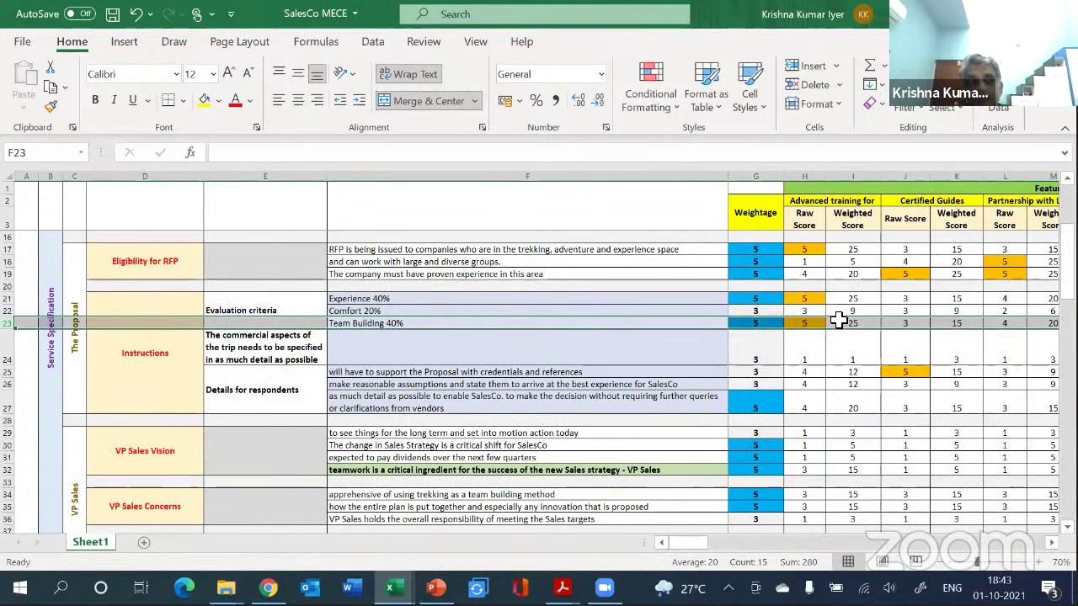
Compare the Advanced training raw scores for Team Building and Comfort in H23 and H22 with the Comfort weightage in G22.
key(Right)
click(805, 176)
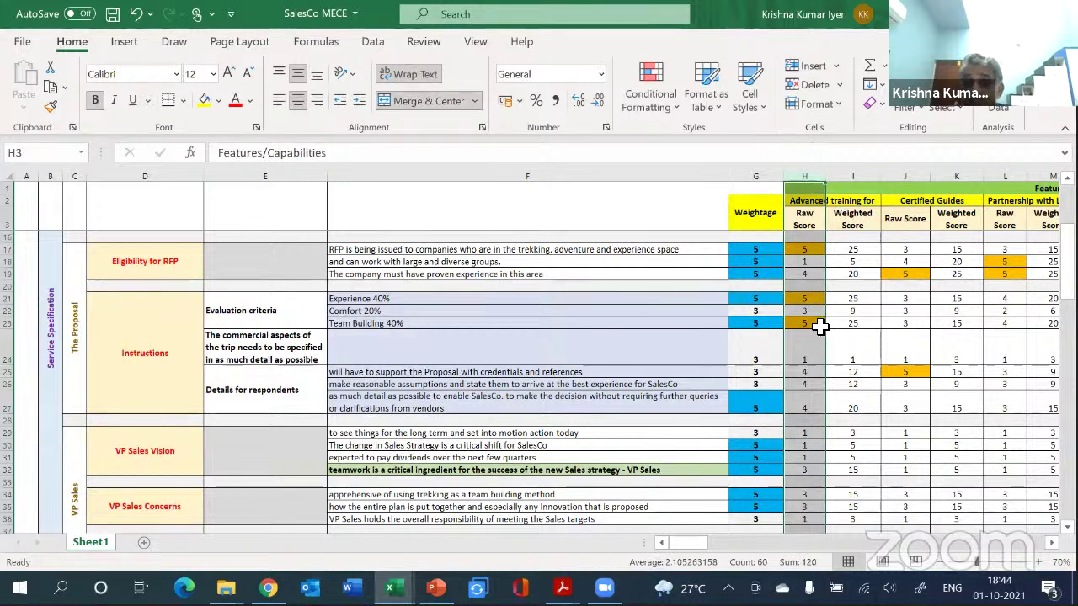
click(814, 327)
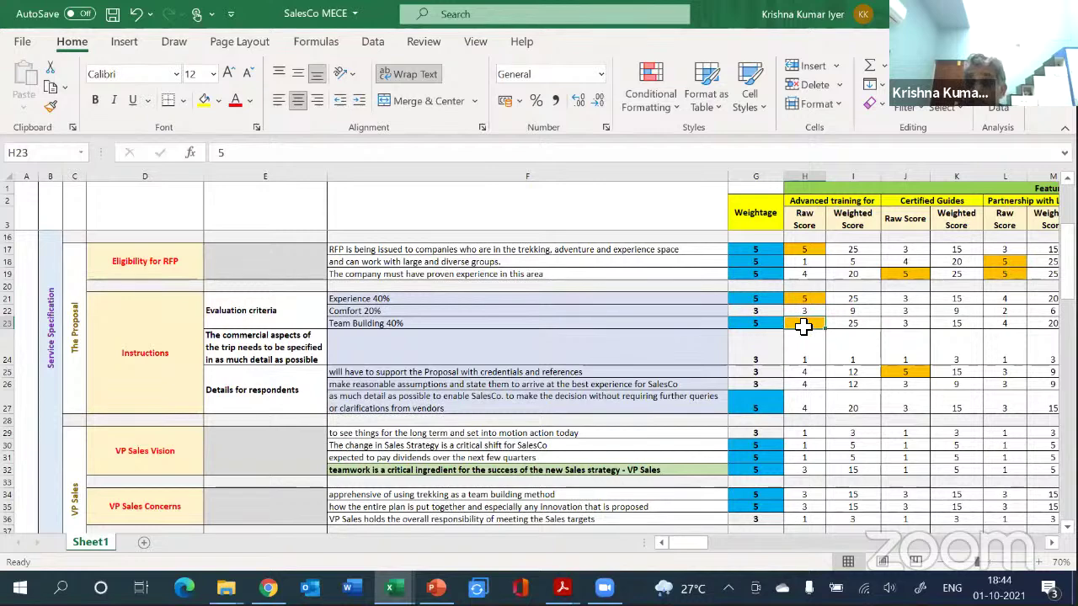
click(811, 178)
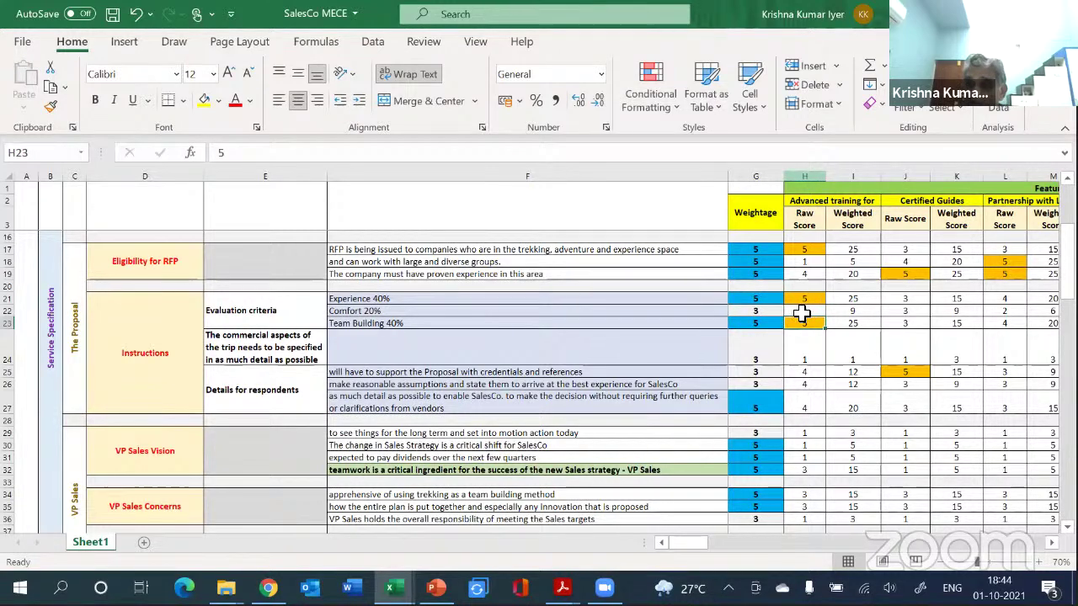
click(805, 323)
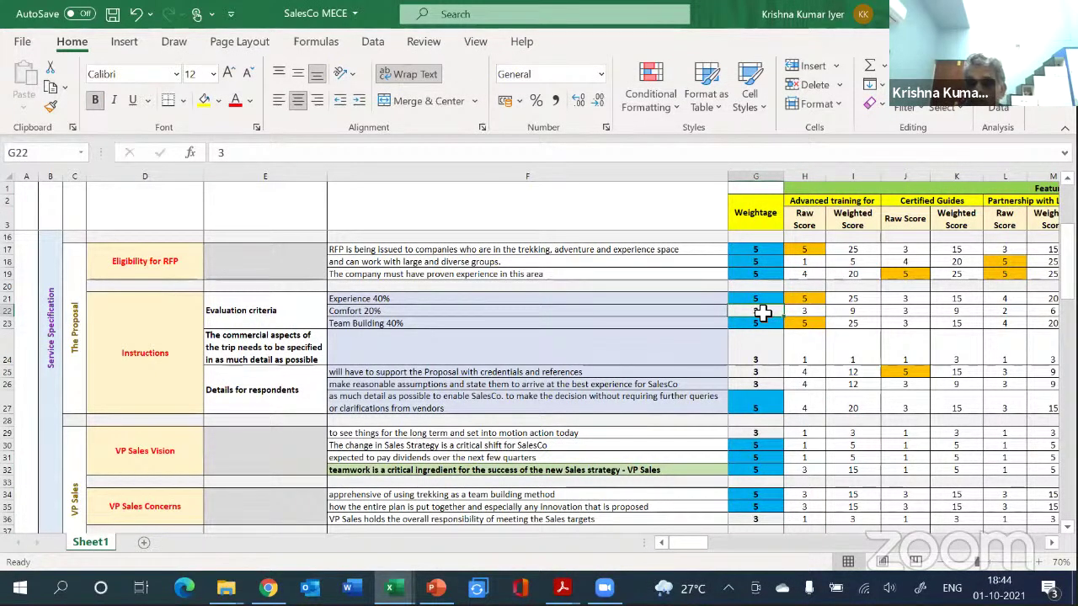
click(808, 312)
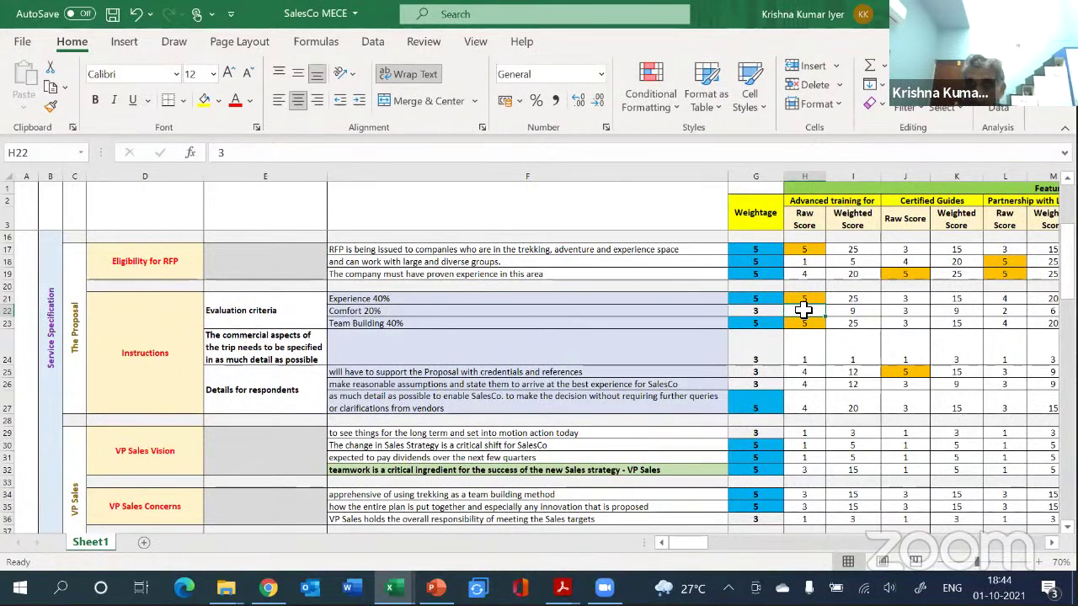
Inspect the weighted score formula in I23 against the weightage and raw score in G23:H23.
click(853, 328)
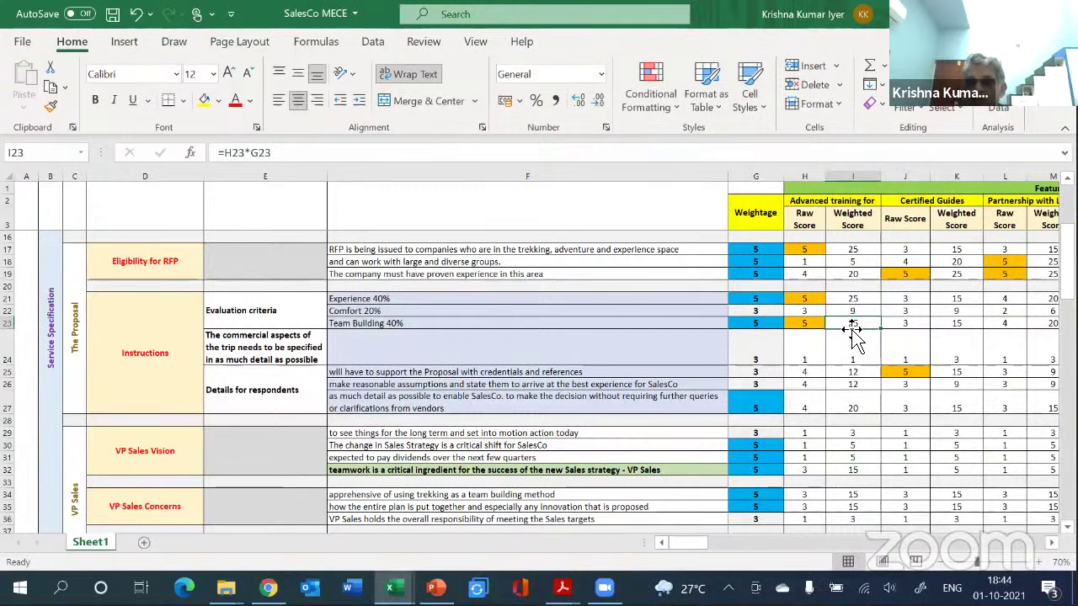
drag(758, 325, 793, 328)
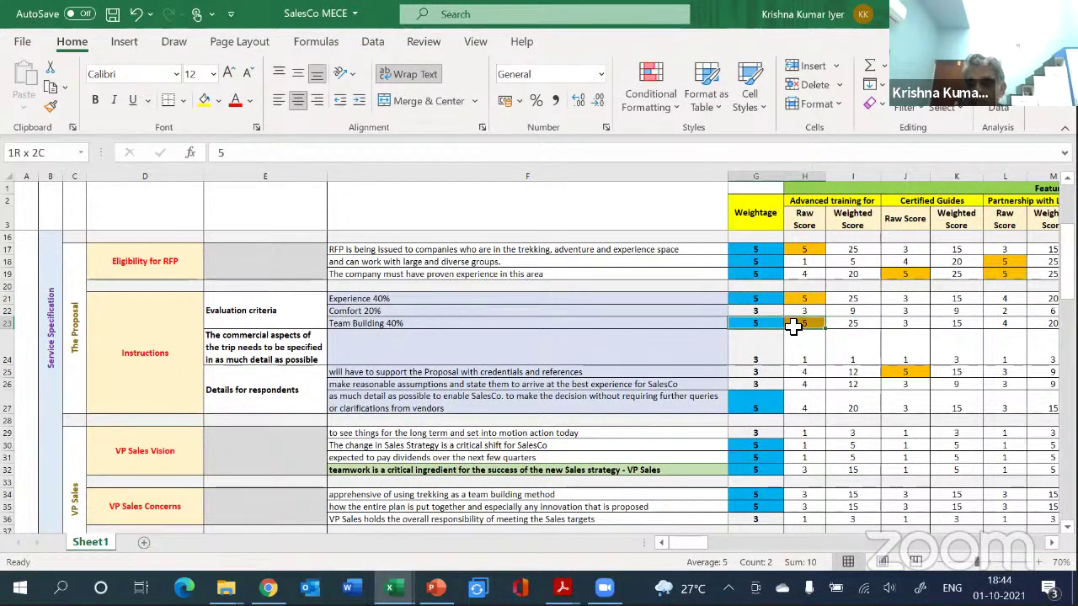
click(853, 328)
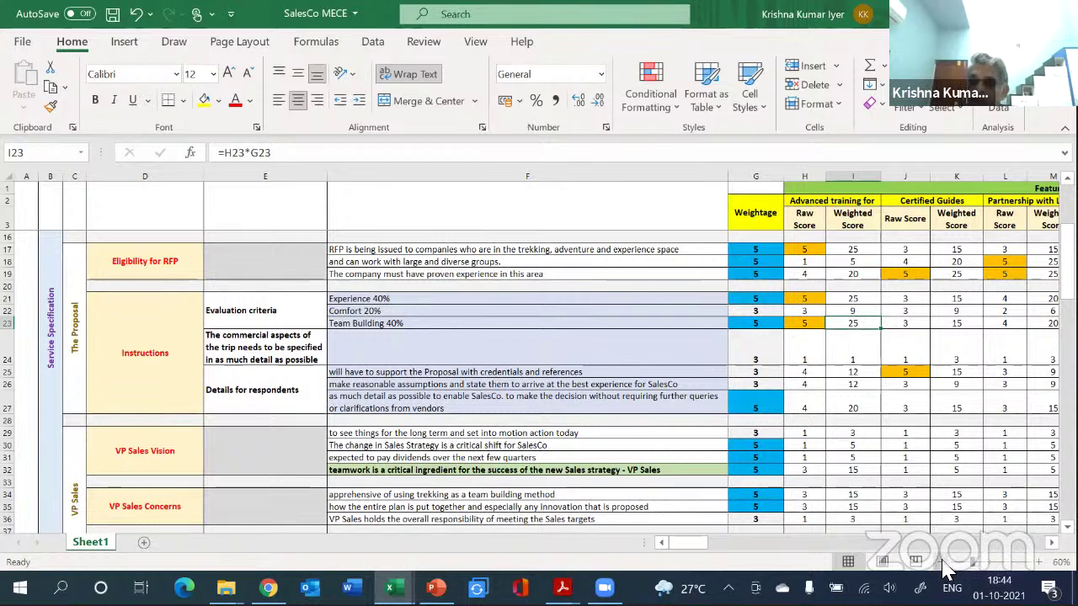
Survey the weightage and capability scores at 40% zoom, down to the Trekking as Team building Method rows.
scroll(414, 197, down, 2)
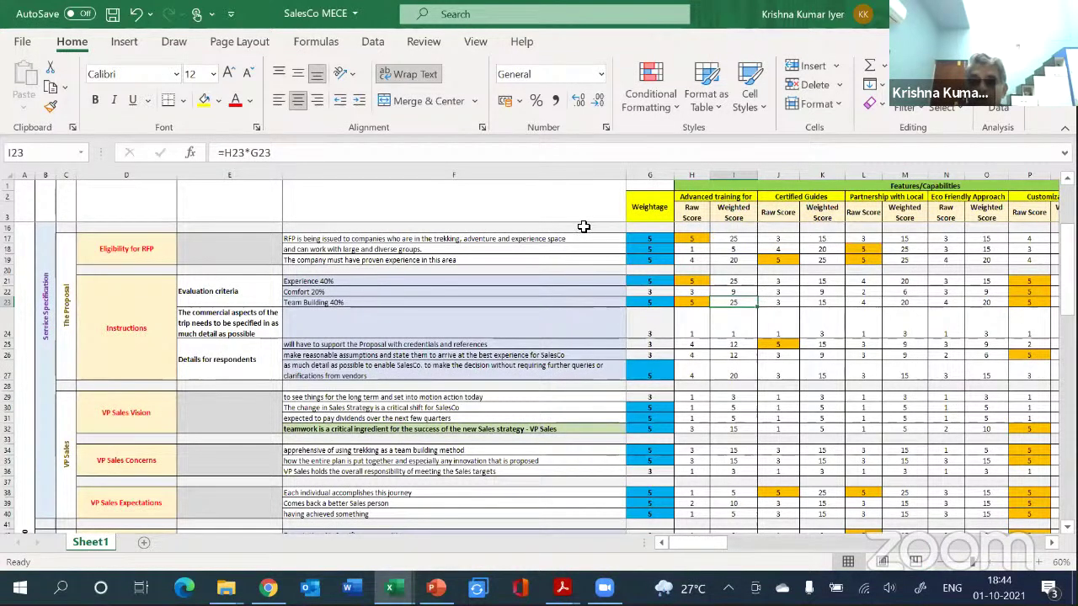
scroll(698, 282, down, 1)
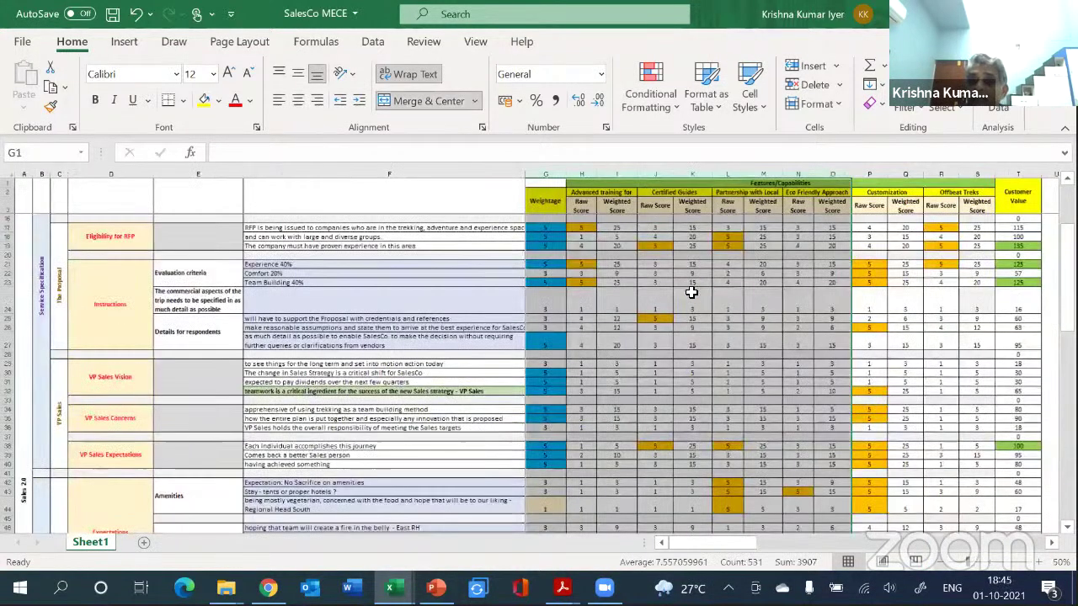
scroll(690, 292, down, 1)
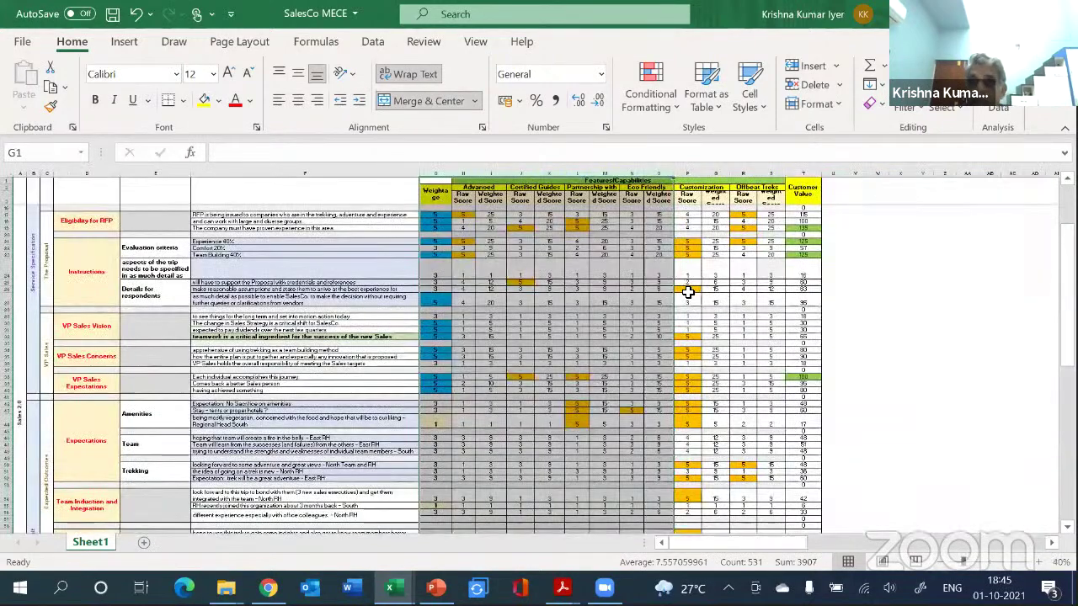
click(669, 298)
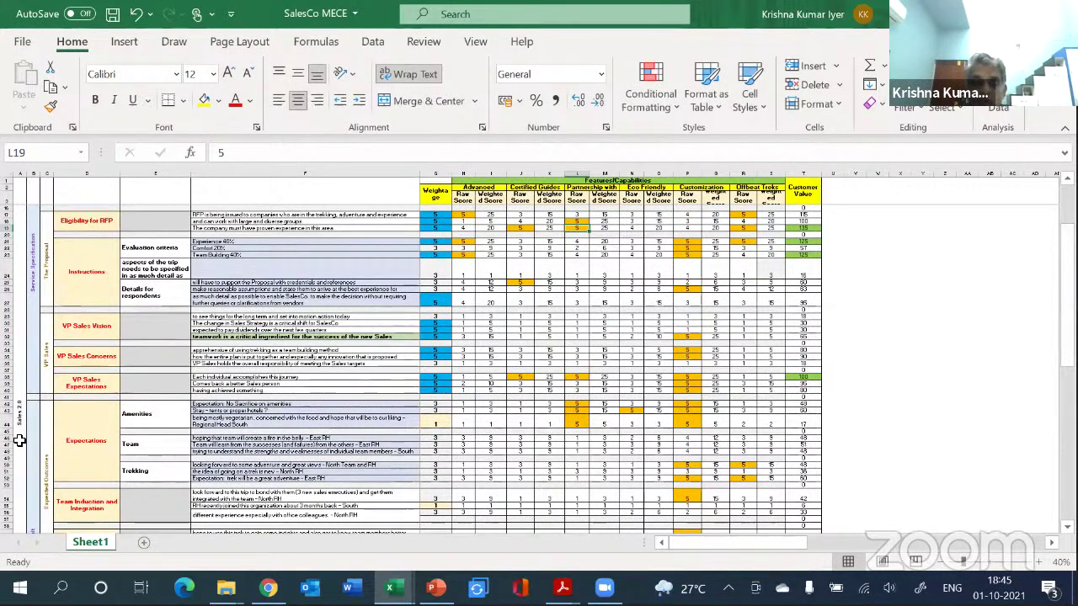
scroll(7, 439, down, 1)
scroll(6, 438, down, 1)
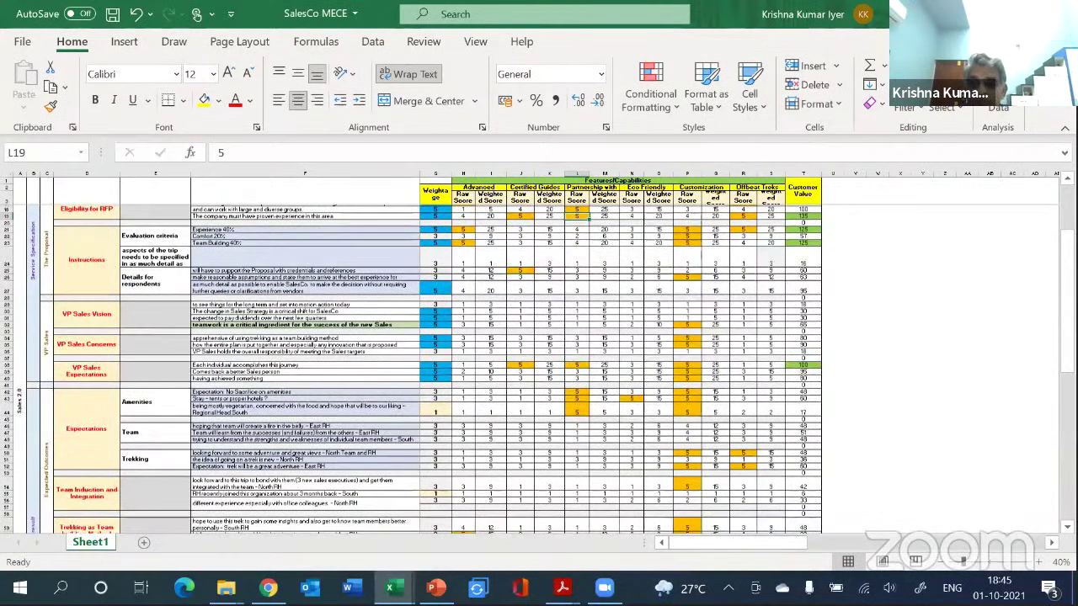
scroll(7, 439, down, 1)
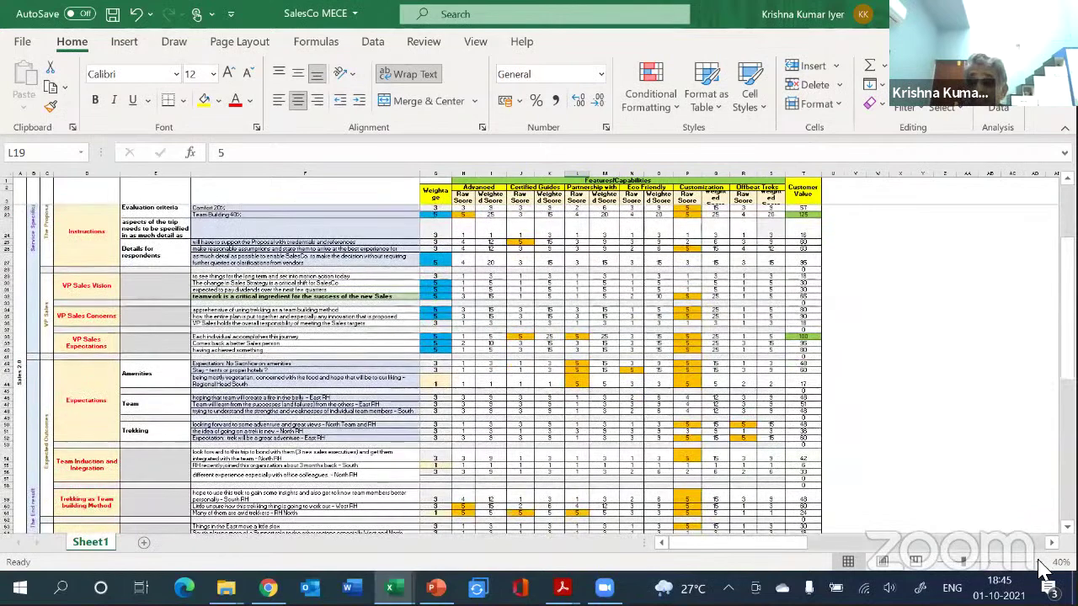
Select the Differentiators row 78 and bring its weighted score totals into view at 60% zoom.
key(ctrl+Down)
key(shift+space)
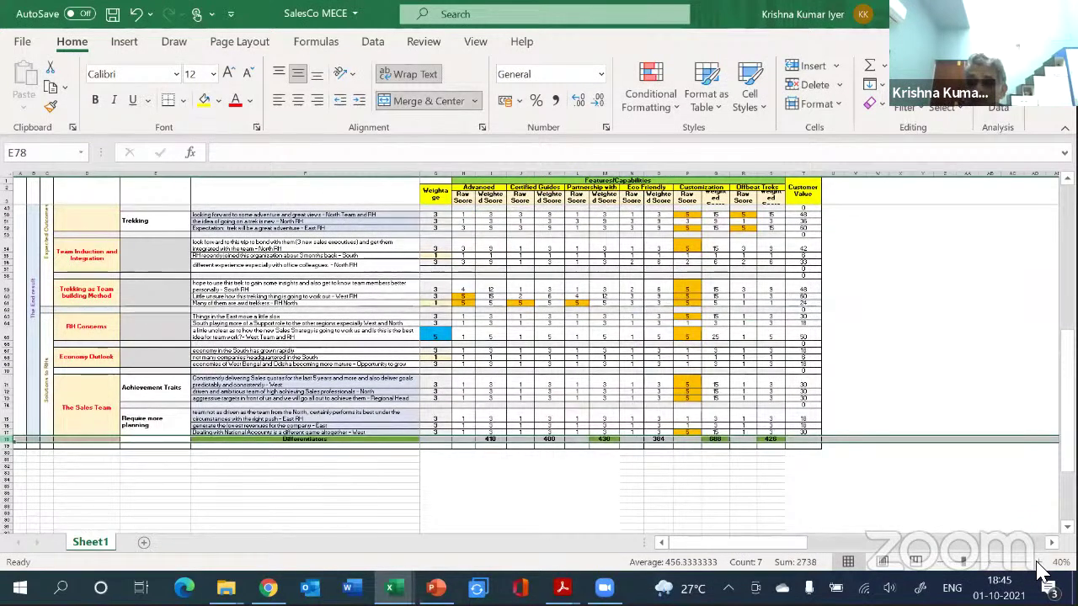
click(1038, 562)
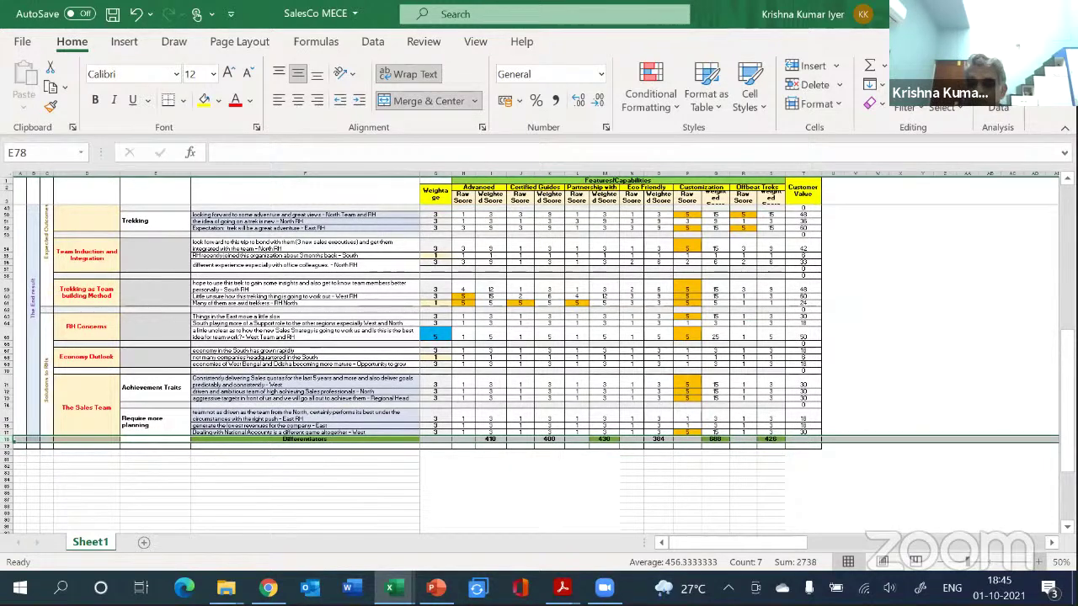
click(1038, 563)
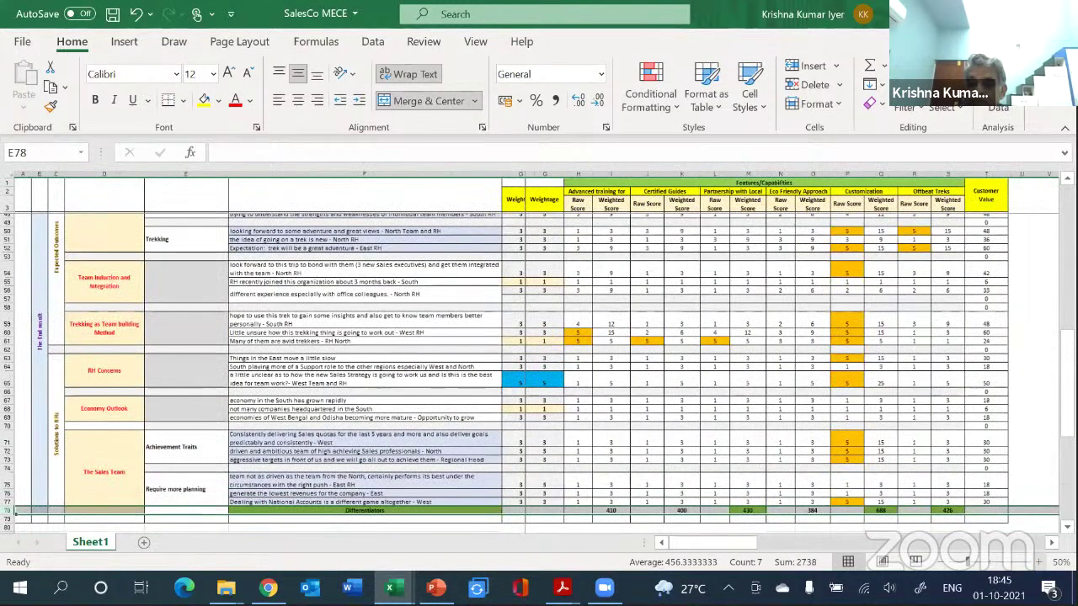
click(1038, 563)
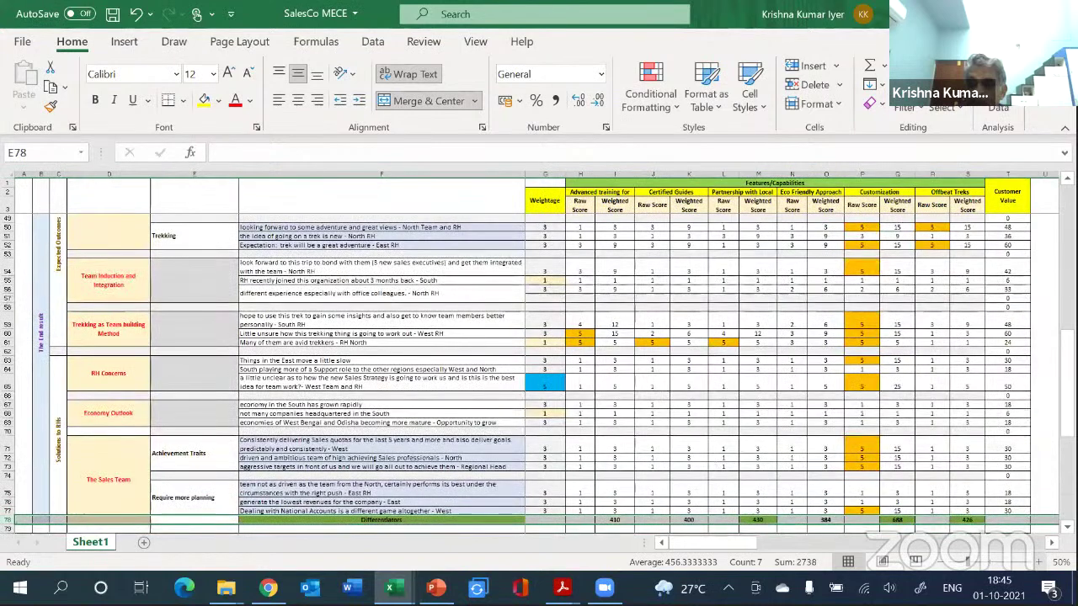
click(1038, 563)
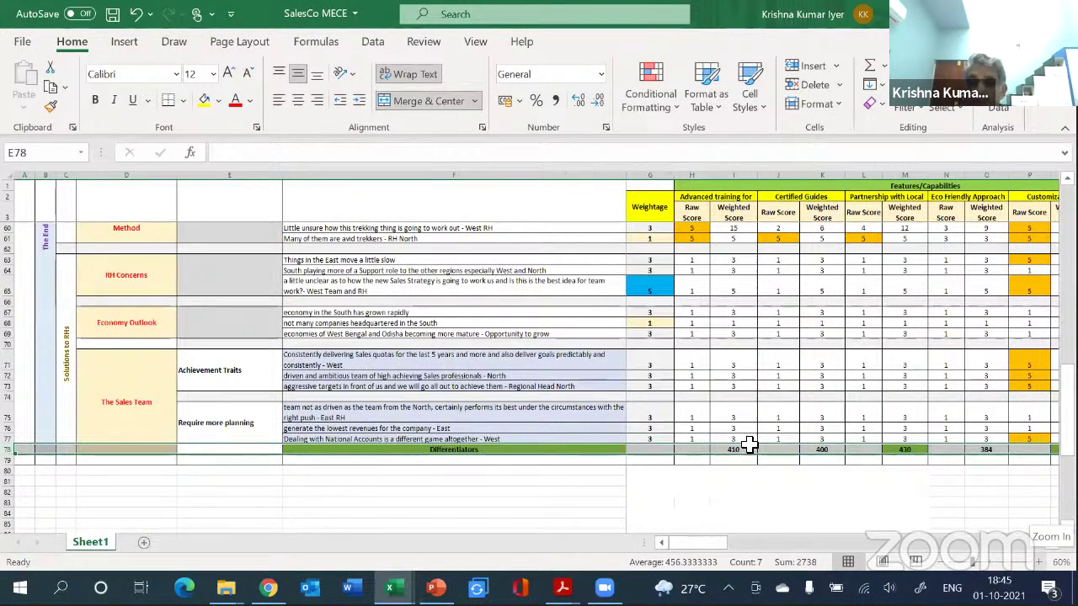
Inspect the Differentiators totals for Partnership with Local, Customization and Offbeat Treks in M78, Q78 and S78.
click(949, 451)
scroll(950, 452, right, 5)
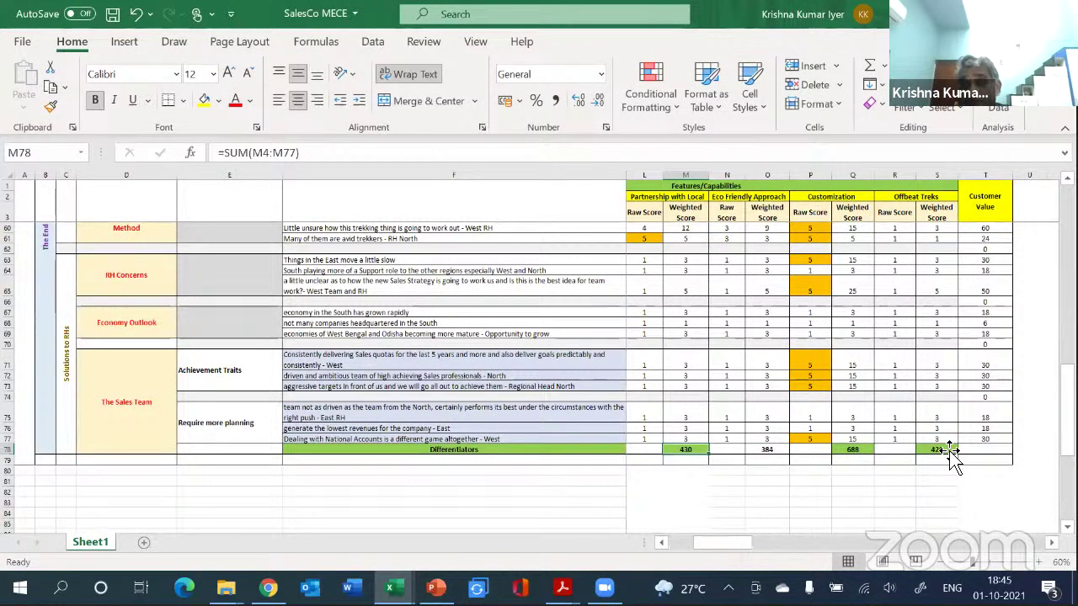
key(Right)
key(Right)
key(Right)
key(Right)
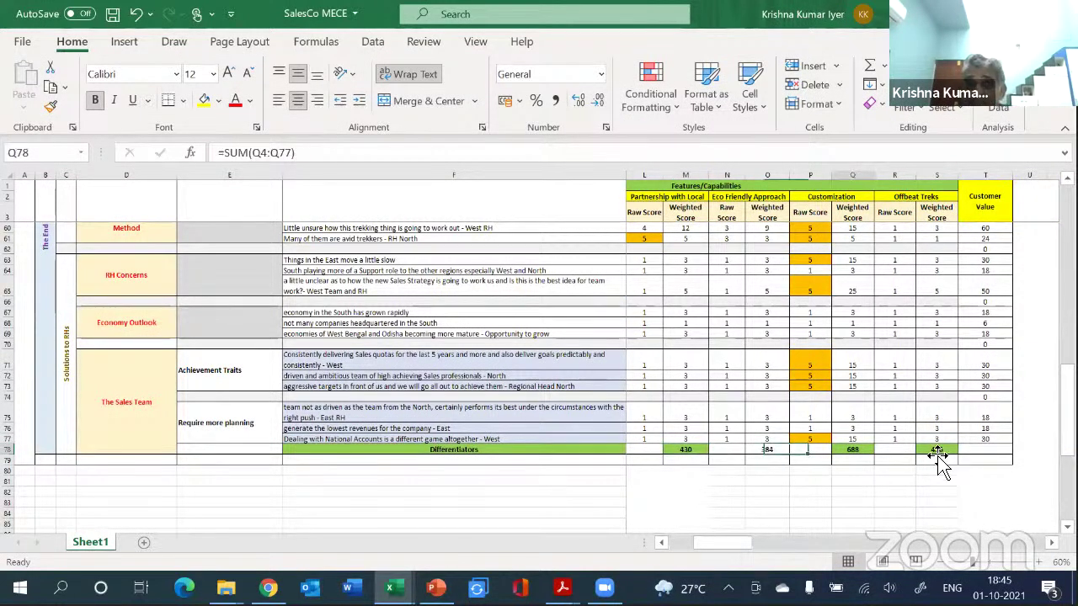
key(Right)
key(Right)
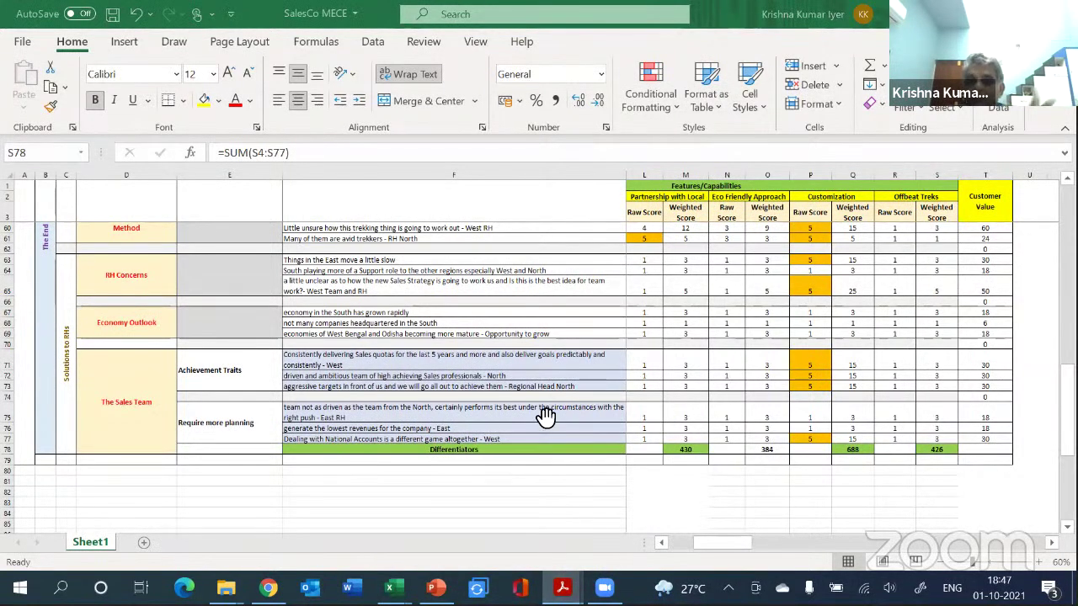
Switch to the RFP2015-215 Technical Proposal-ver6 PDF in Acrobat Reader and collapse its side tools pane.
key(alt+Tab)
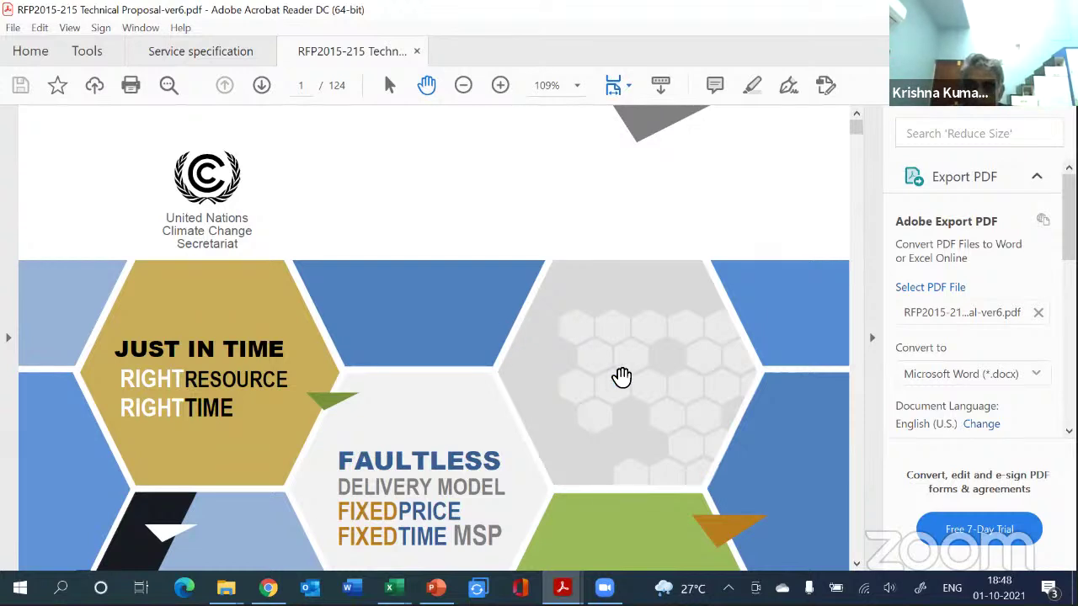
click(872, 335)
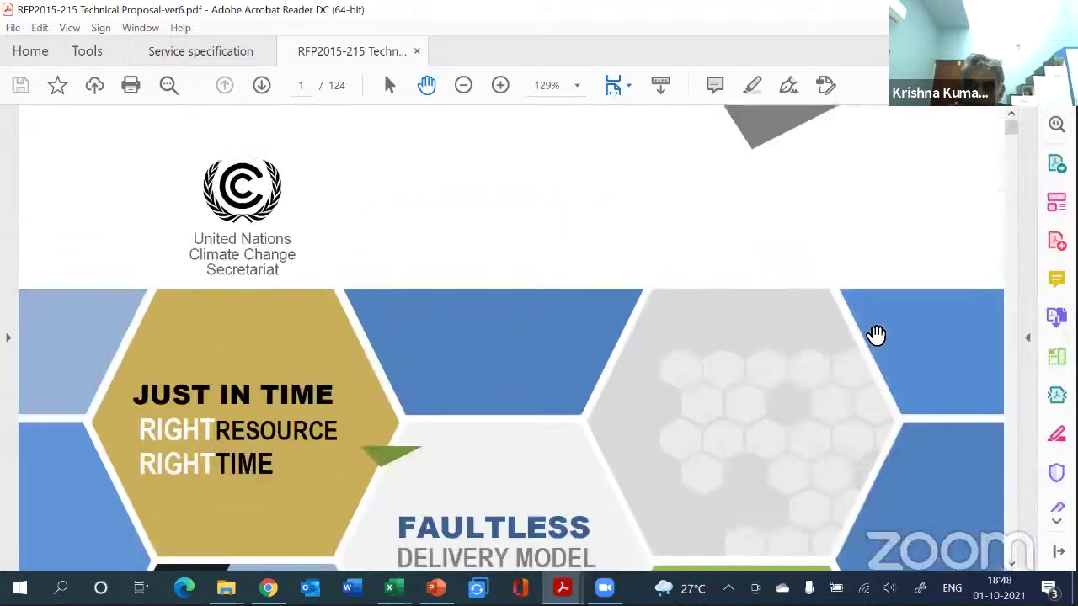